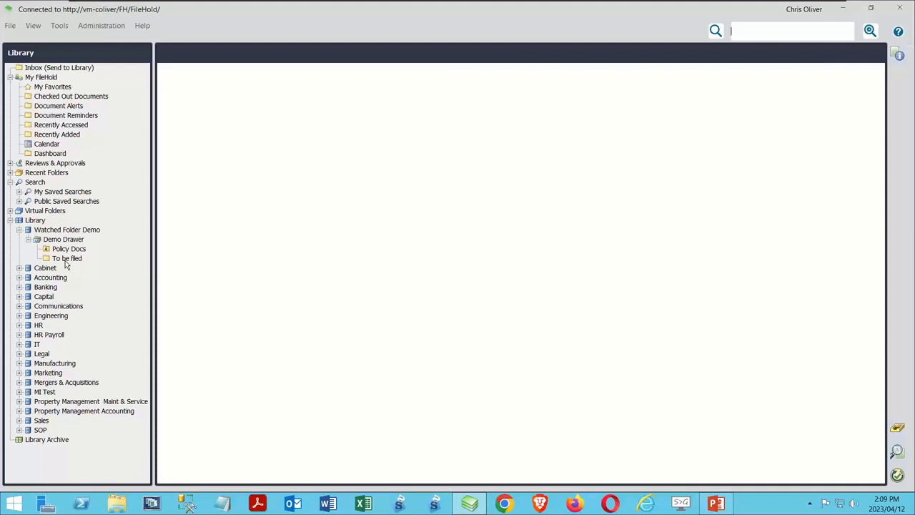
Remove the existing WF1 desktop folder from the list of watched folders.
{"action": "left_click", "coordinate": [61, 27]}
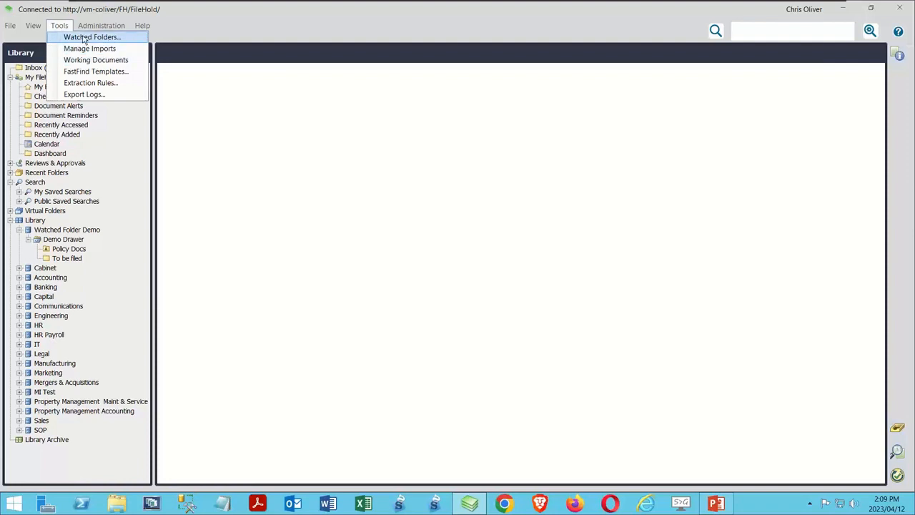
{"action": "left_click", "coordinate": [84, 39]}
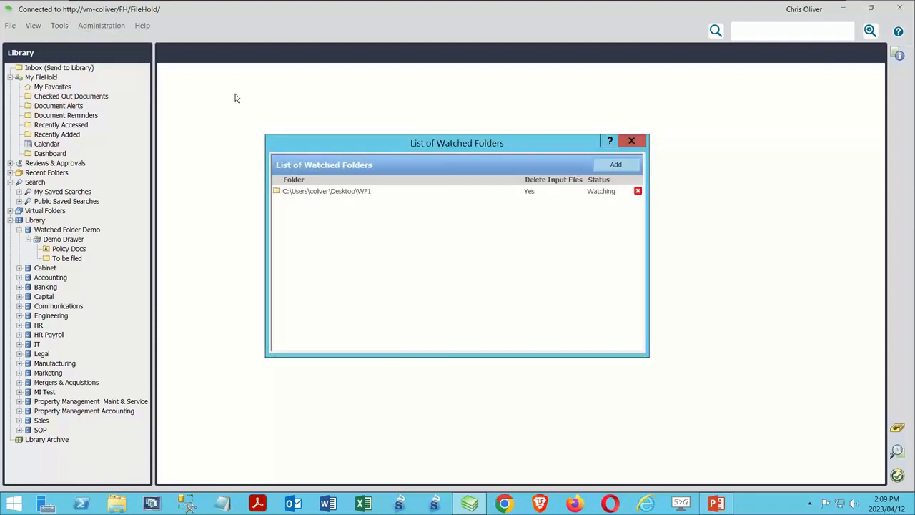
{"action": "left_click", "coordinate": [638, 191]}
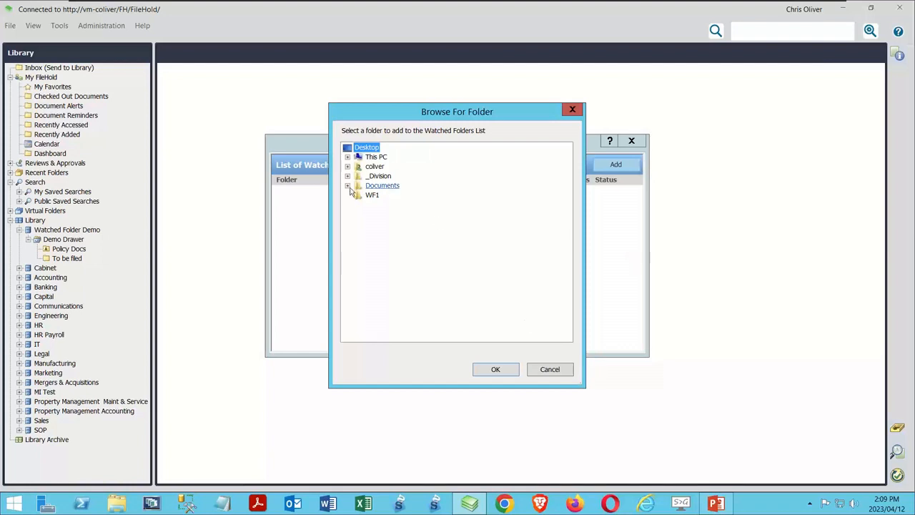
Add the desktop folder WF1 as a watched folder, save its default properties and close the watched folders list.
{"action": "left_click", "coordinate": [371, 194]}
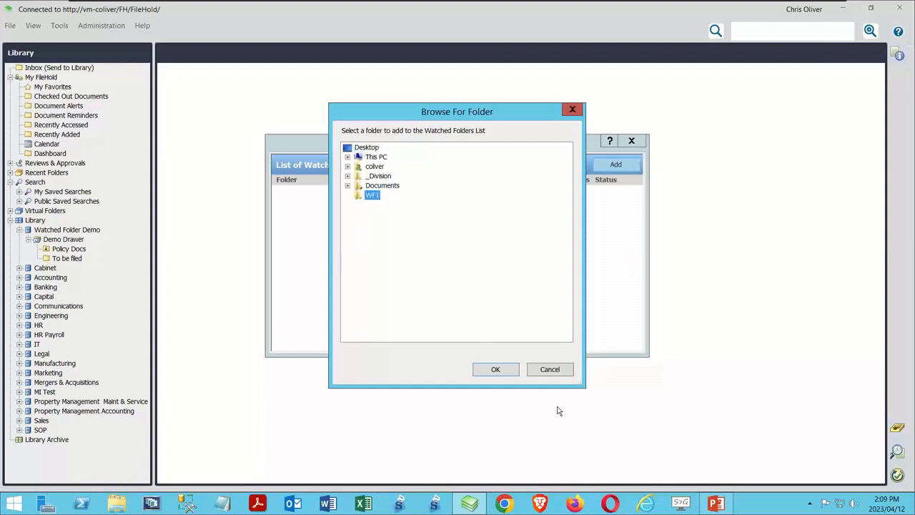
{"action": "left_click", "coordinate": [493, 369]}
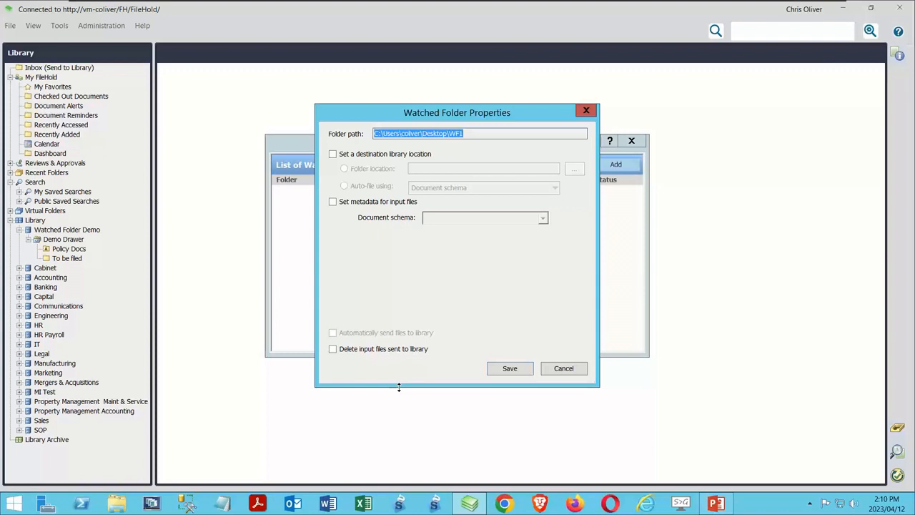
{"action": "left_click", "coordinate": [509, 369]}
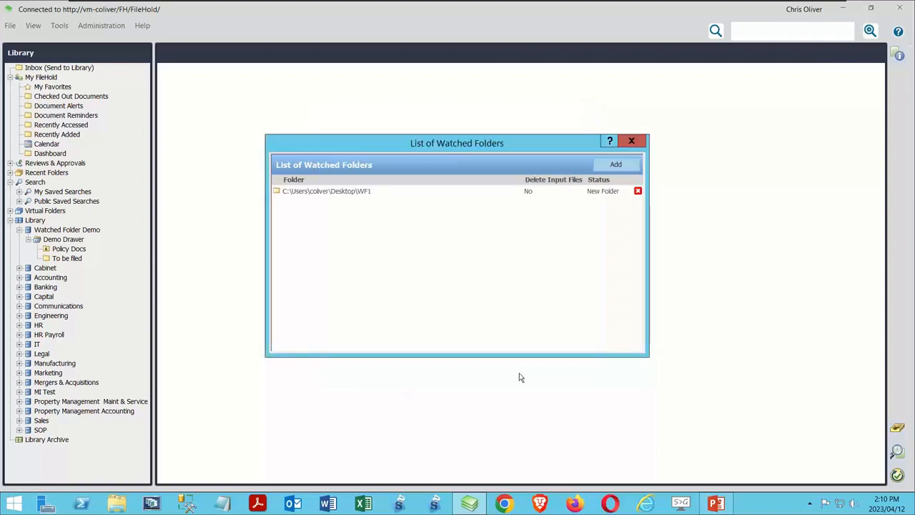
{"action": "left_click", "coordinate": [632, 141]}
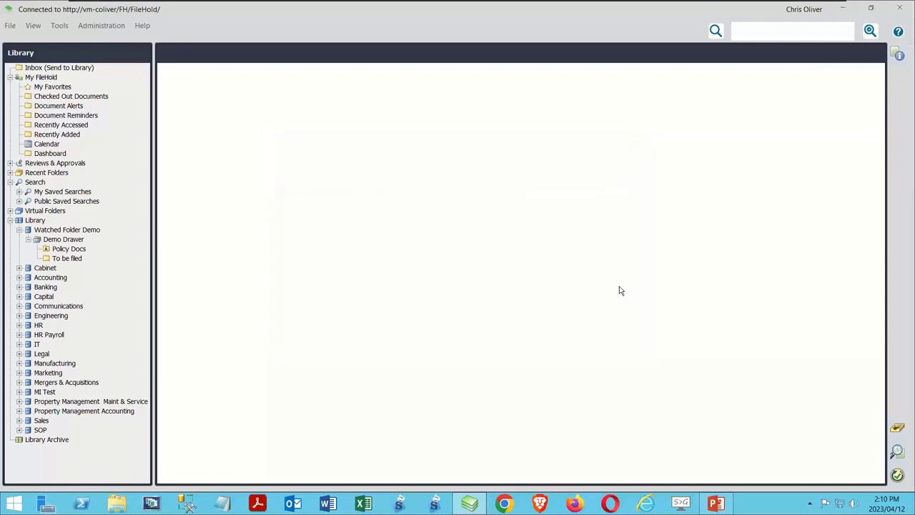
Create a new Microsoft Word document on the desktop and move it into the WF1 folder.
{"action": "left_click", "coordinate": [842, 8]}
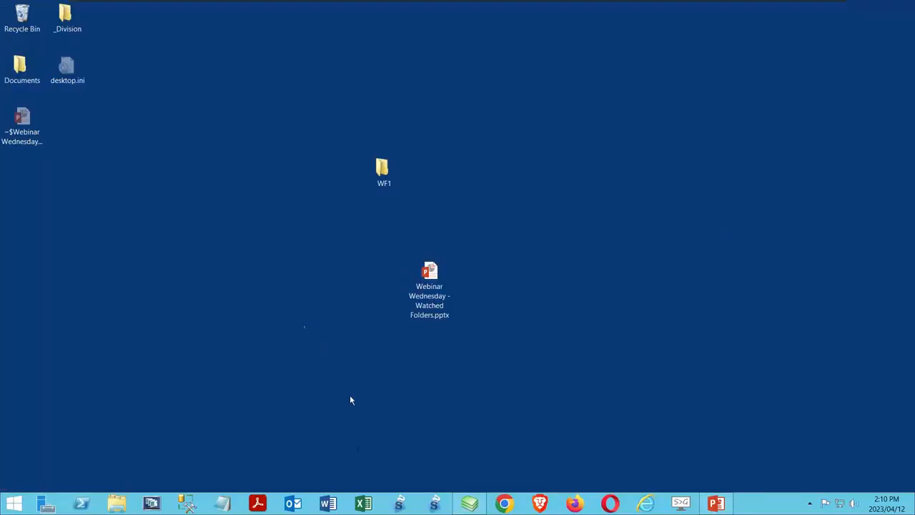
{"action": "right_click", "coordinate": [304, 327]}
{"action": "mouse_move", "coordinate": [364, 421]}
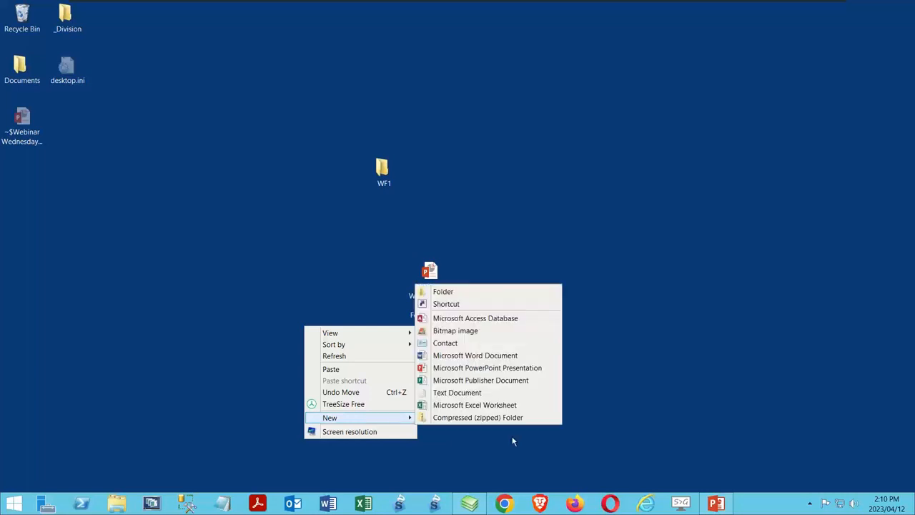
{"action": "left_click", "coordinate": [494, 356]}
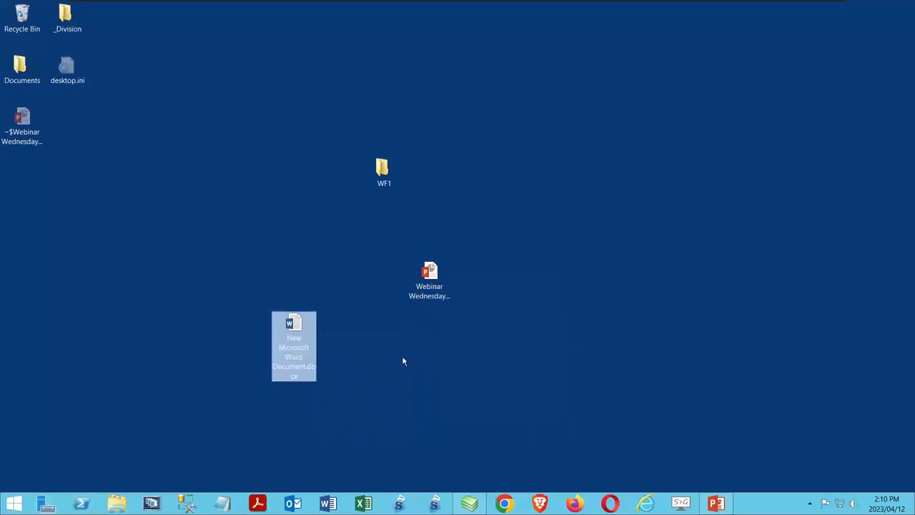
{"action": "left_click_drag", "start_coordinate": [294, 326], "coordinate": [383, 171]}
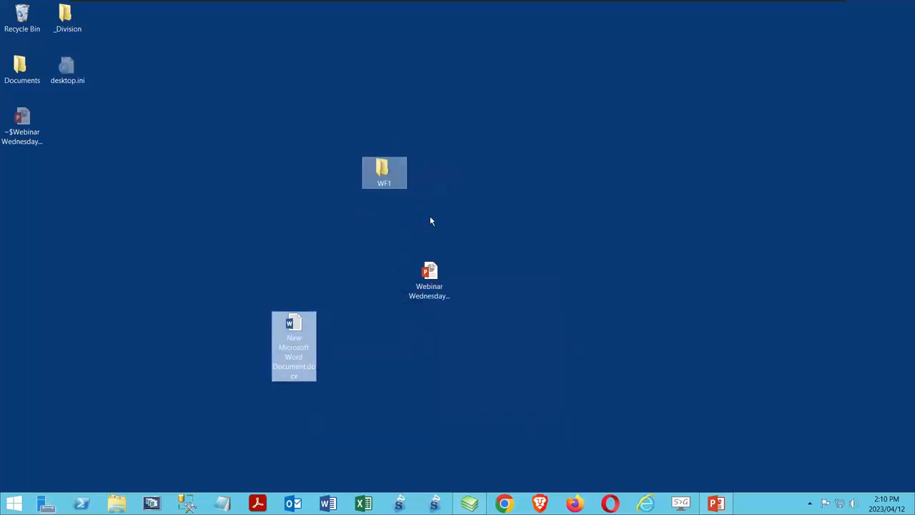
Switch to FileHold and check the Inbox entry for the Word document from WF1, including its metadata and destination settings.
{"action": "left_click", "coordinate": [469, 503]}
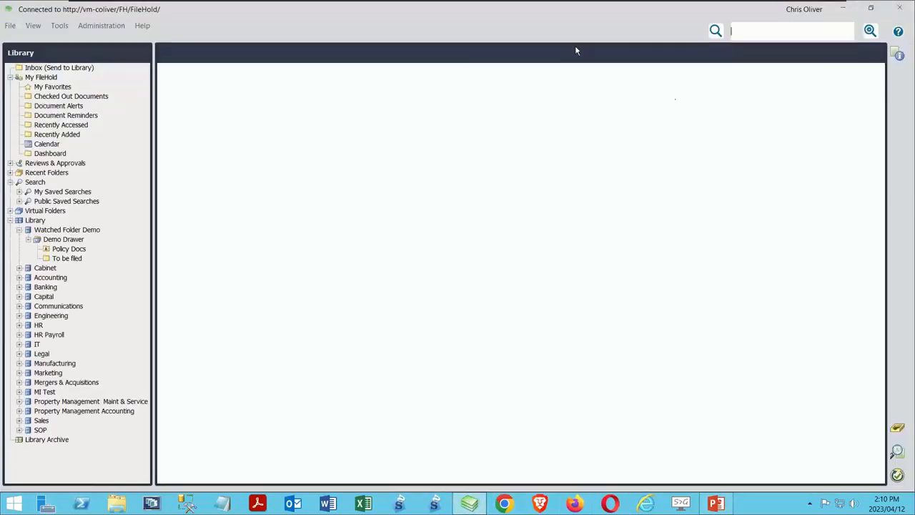
{"action": "left_click", "coordinate": [52, 68]}
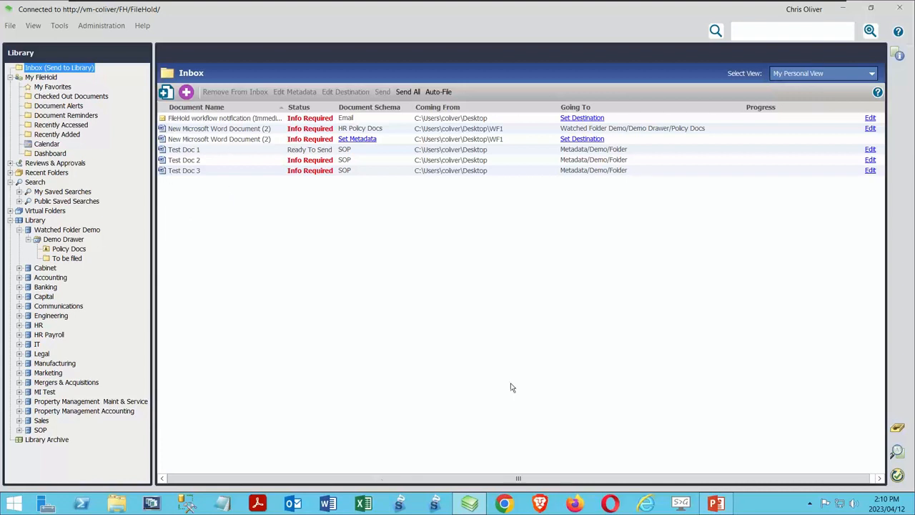
{"action": "left_click", "coordinate": [117, 505]}
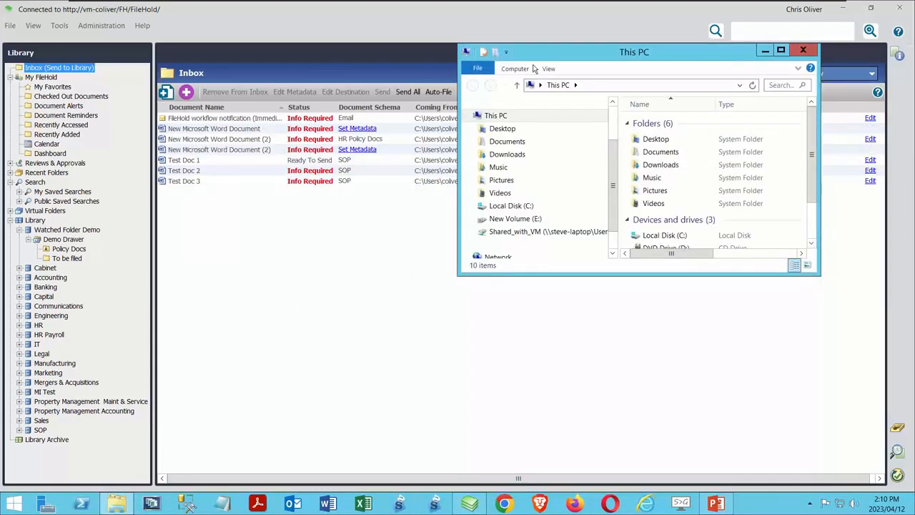
{"action": "left_click", "coordinate": [766, 51]}
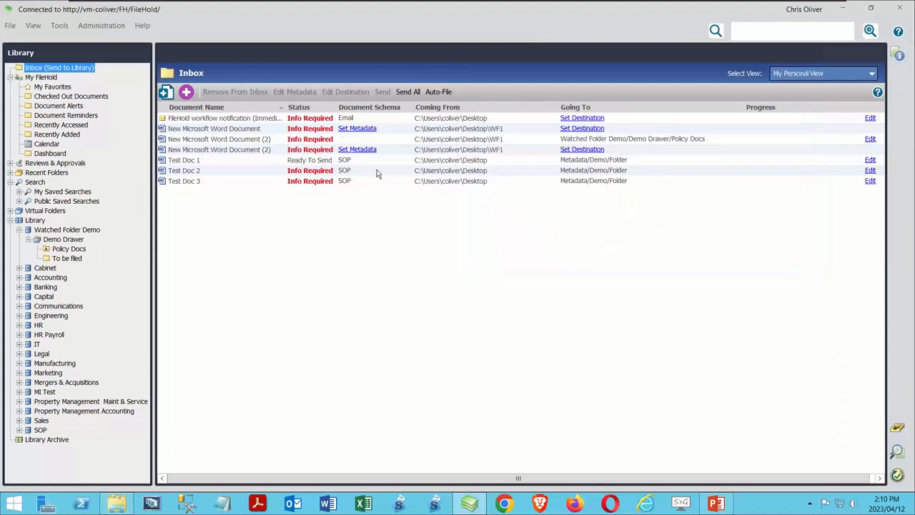
{"action": "left_click", "coordinate": [232, 130]}
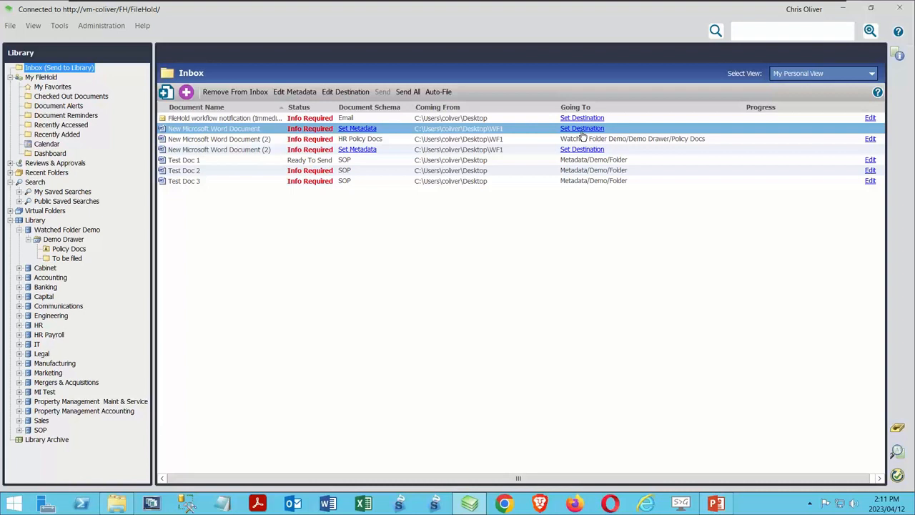
Remove all documents from the Inbox, from the FileHold workflow notification through Test Doc 3.
{"action": "left_click", "coordinate": [244, 119]}
{"action": "left_click", "coordinate": [184, 183], "text": "shift"}
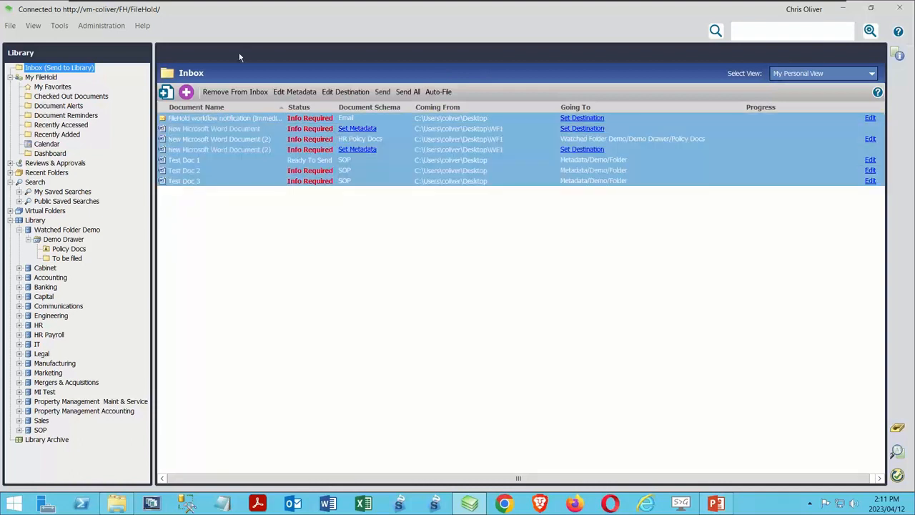
{"action": "left_click", "coordinate": [230, 91]}
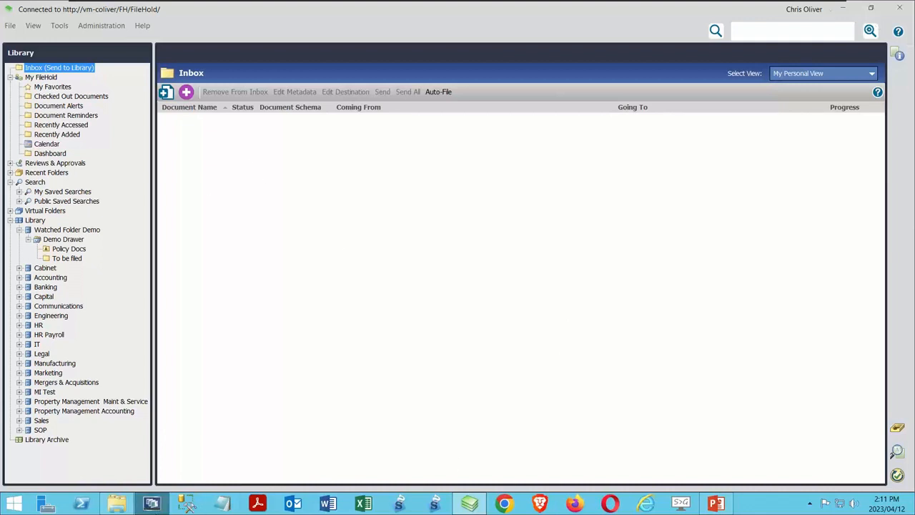
Open the WF1 folder on the desktop and delete both New Microsoft Word Document files from it.
{"action": "left_click", "coordinate": [470, 504]}
{"action": "double_click", "coordinate": [382, 170]}
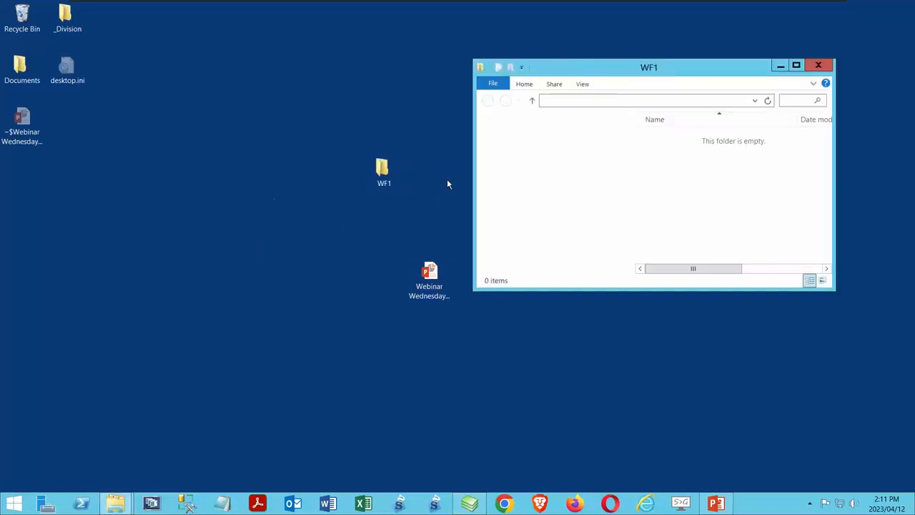
{"action": "left_click", "coordinate": [704, 149]}
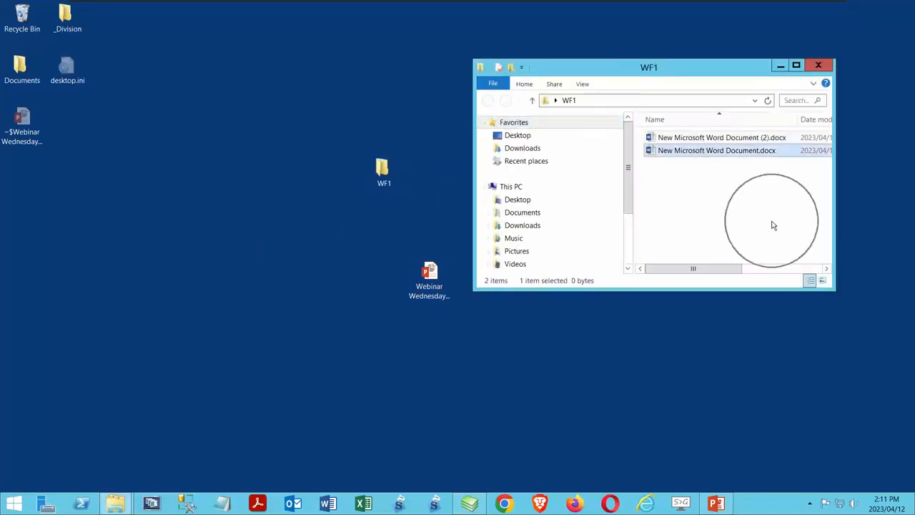
{"action": "left_click", "coordinate": [720, 137], "text": "ctrl"}
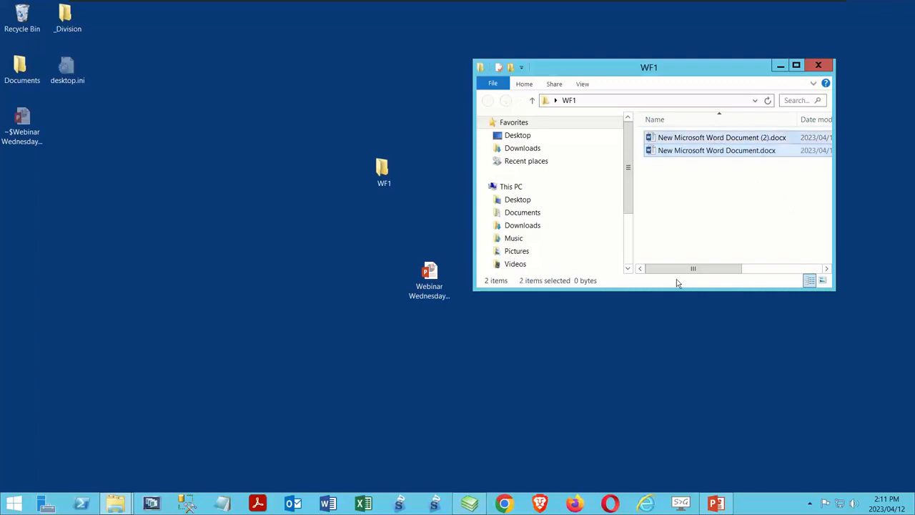
{"action": "key", "text": "Delete"}
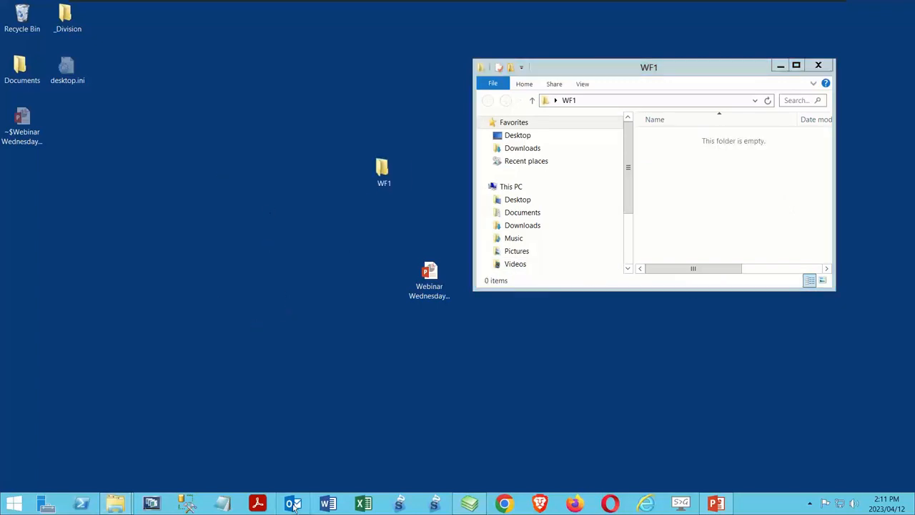
In FileHold, edit the WF1 watched folder and set its destination library location to Watched Folder Demo/Demo Drawer/To be filed.
{"action": "mouse_move", "coordinate": [469, 504]}
{"action": "left_click", "coordinate": [444, 436]}
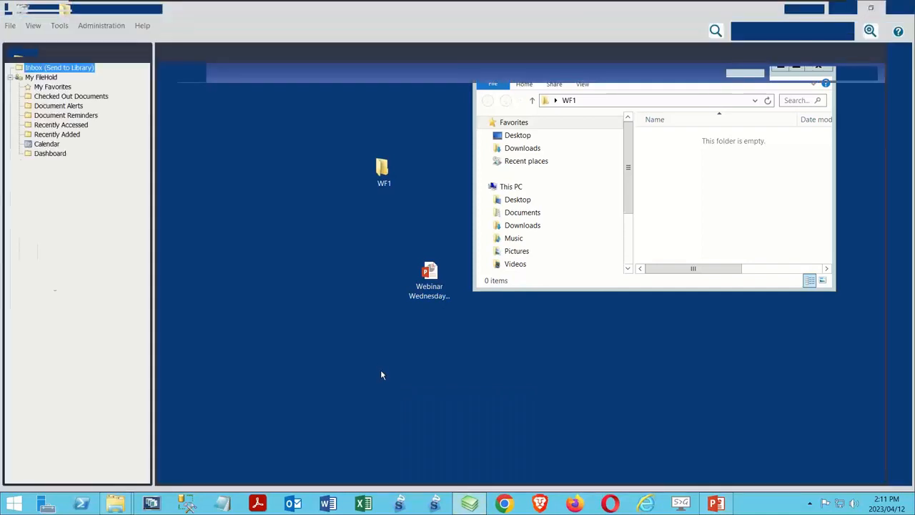
{"action": "left_click", "coordinate": [60, 25]}
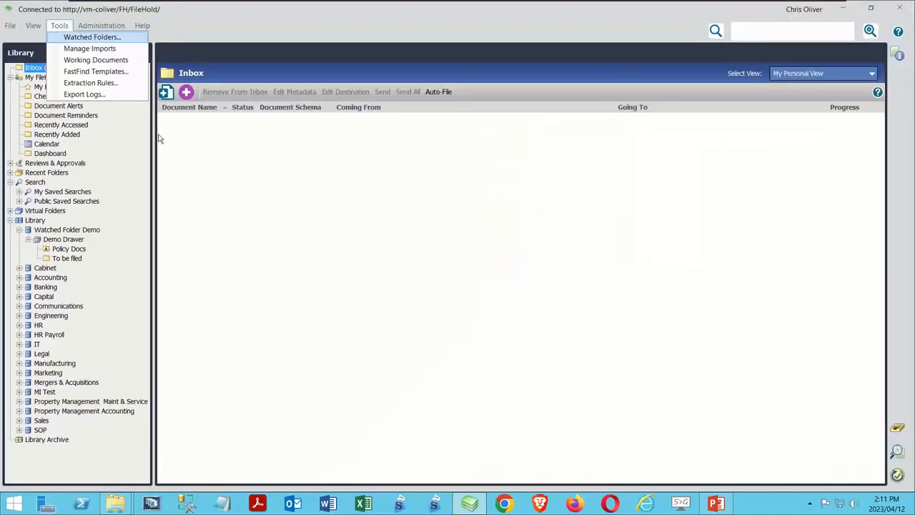
{"action": "left_click", "coordinate": [92, 37]}
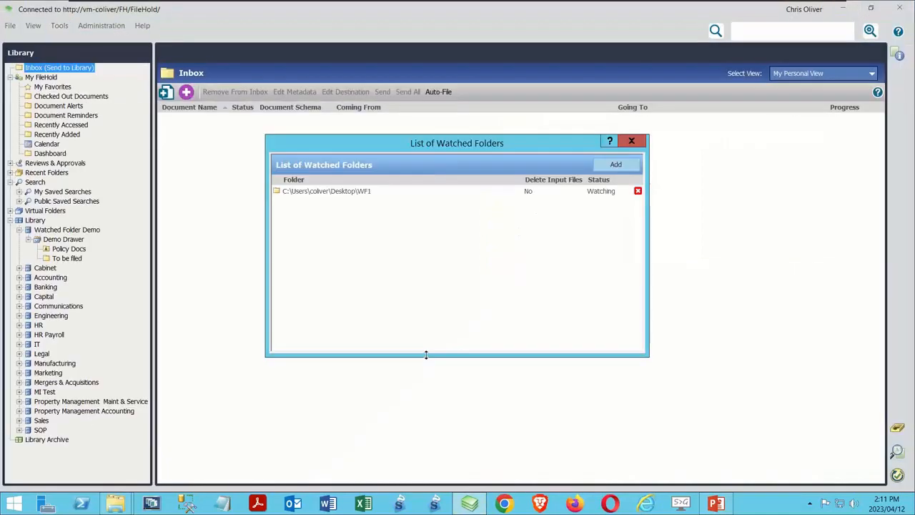
{"action": "left_click", "coordinate": [367, 195]}
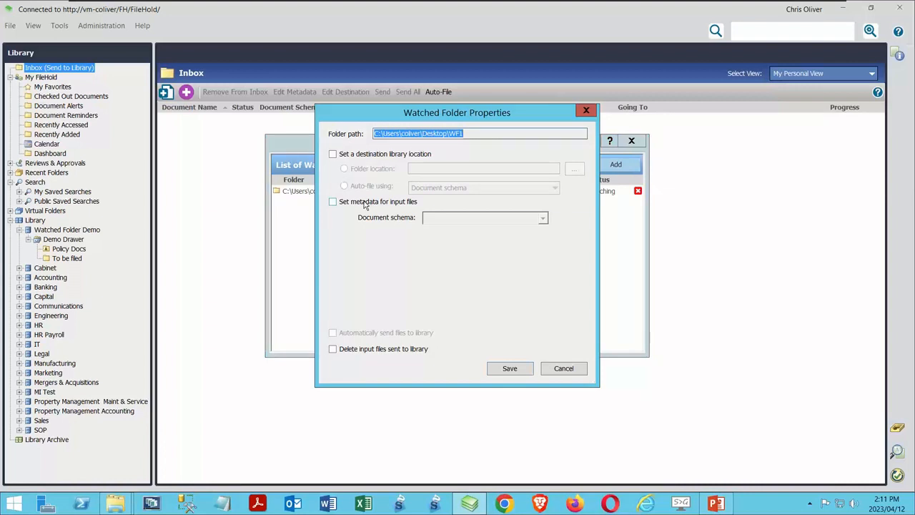
{"action": "left_click", "coordinate": [334, 154]}
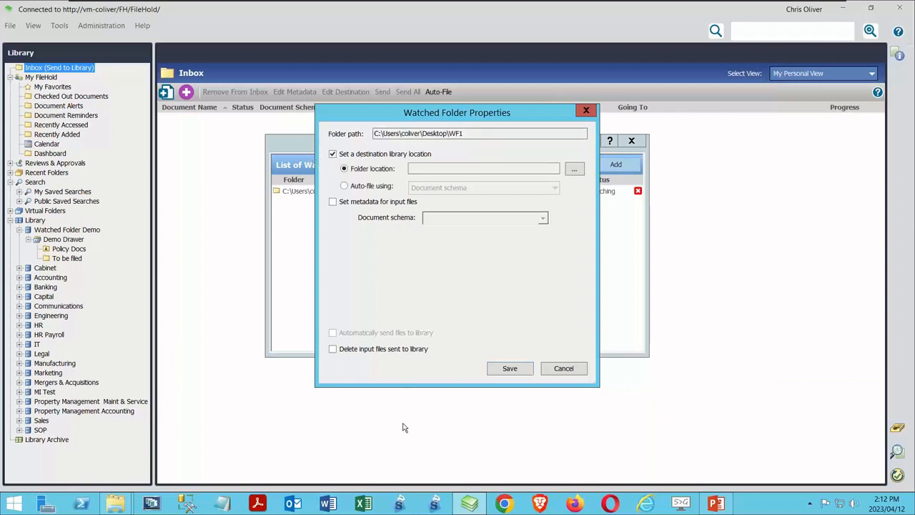
{"action": "left_click", "coordinate": [575, 169]}
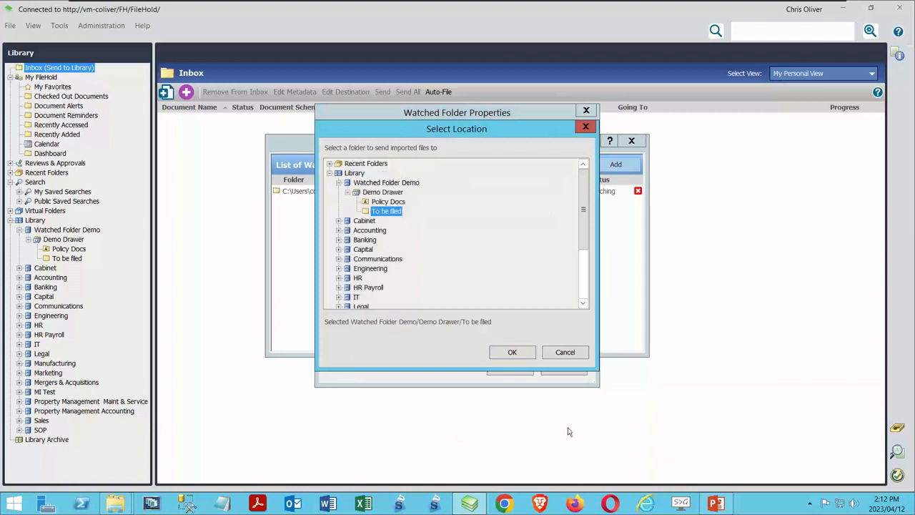
{"action": "left_click", "coordinate": [512, 352]}
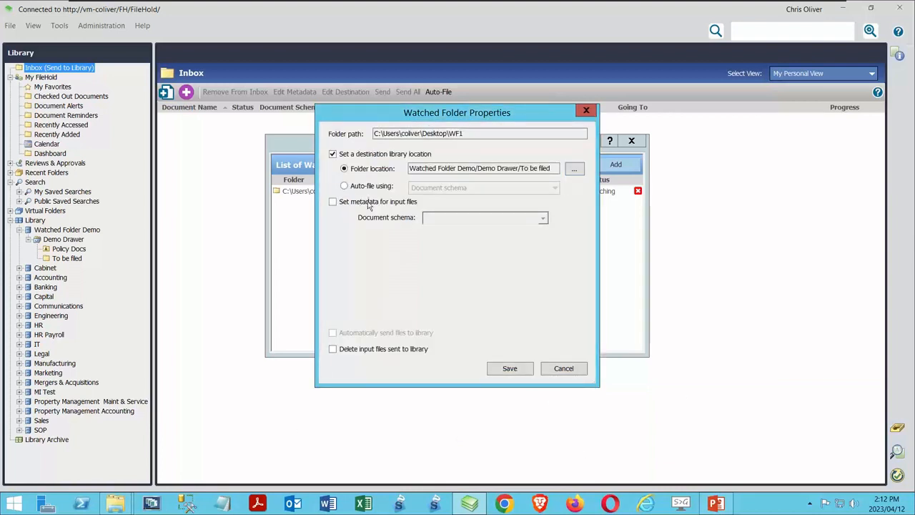
Examine the auto-file rules available for the destination, then restore the Folder location option with the destination library location enabled.
{"action": "left_click", "coordinate": [344, 186]}
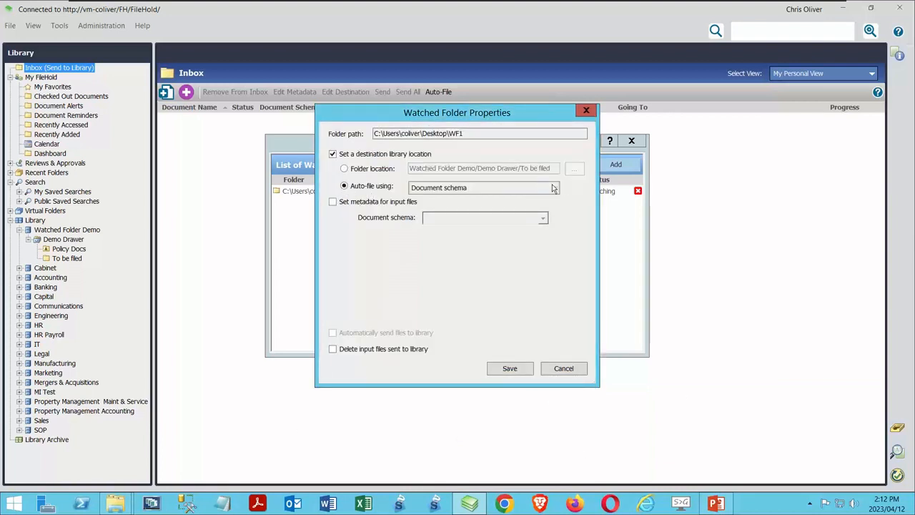
{"action": "left_click", "coordinate": [555, 188]}
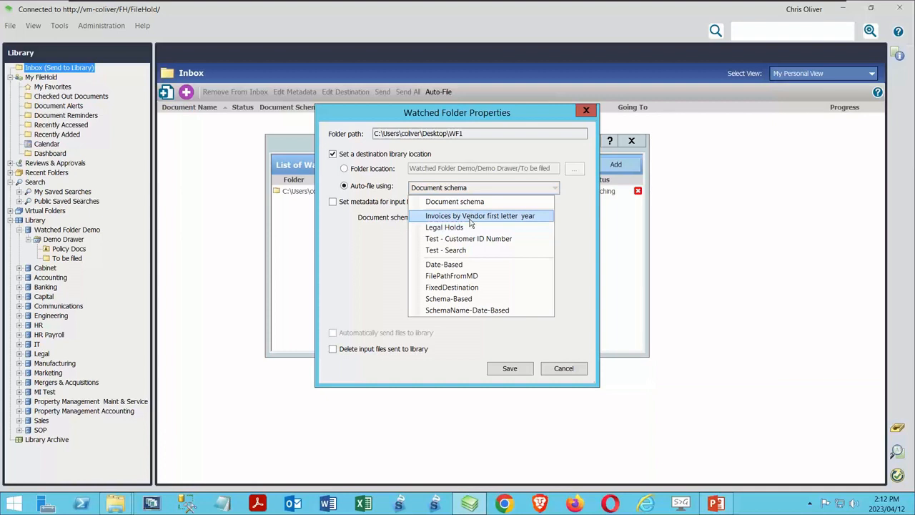
{"action": "left_click", "coordinate": [355, 249]}
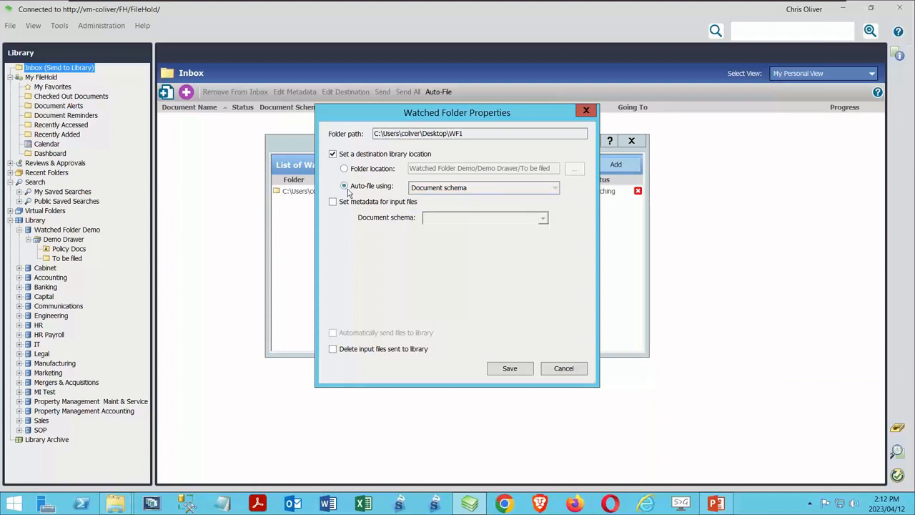
{"action": "left_click", "coordinate": [345, 169]}
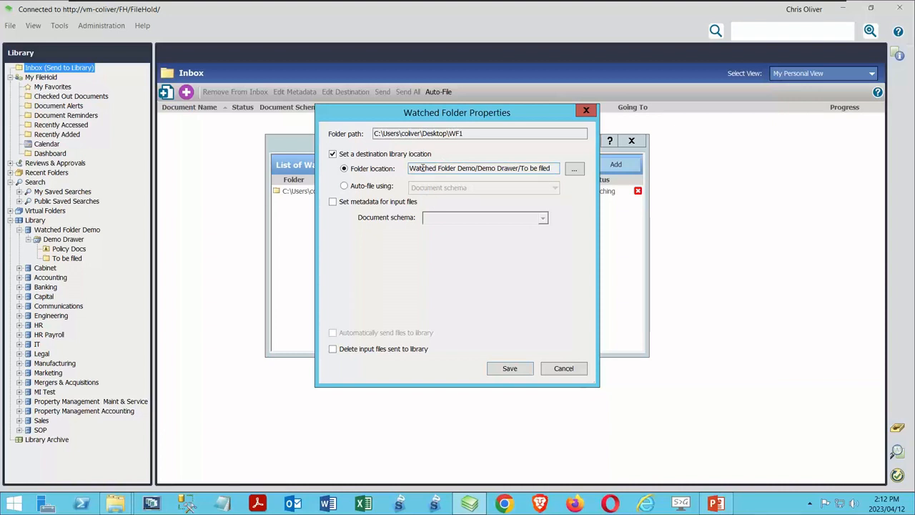
{"action": "left_click", "coordinate": [332, 153]}
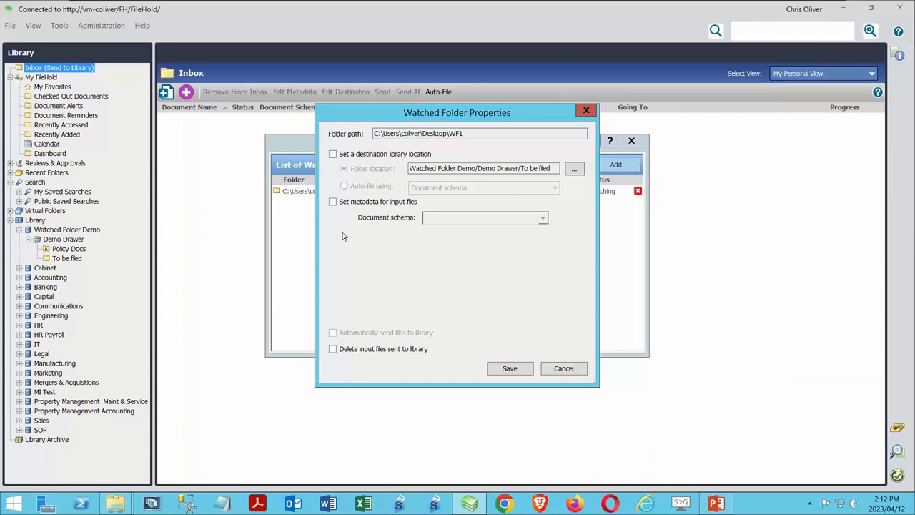
{"action": "left_click", "coordinate": [335, 155]}
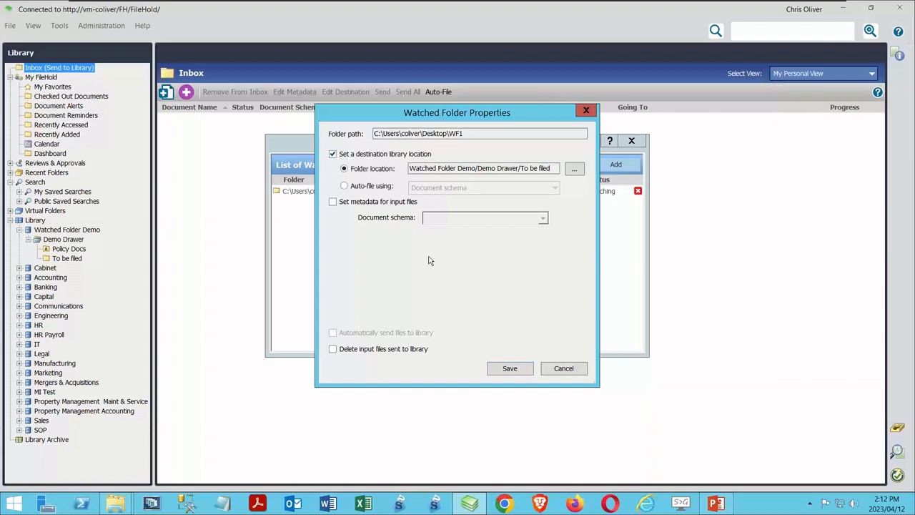
Enable metadata for input files on the WF1 watched folder and choose Temp as the document schema.
{"action": "left_click", "coordinate": [334, 204]}
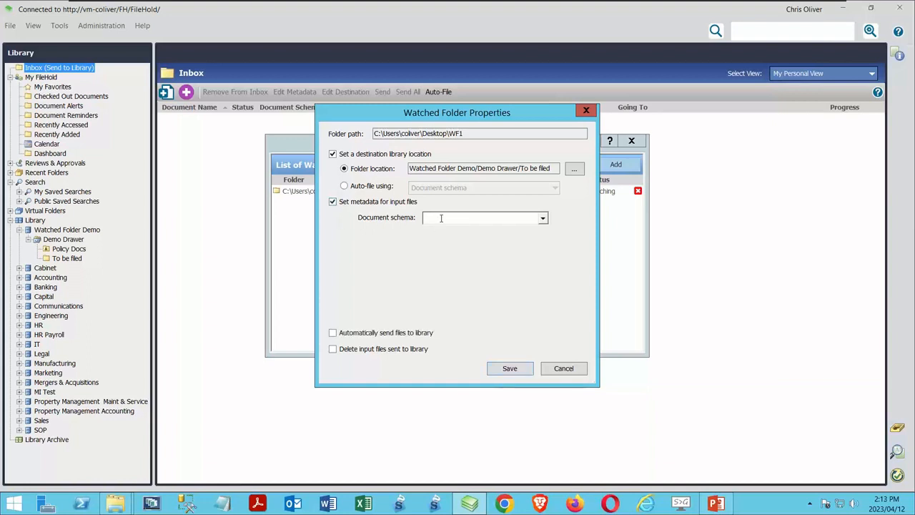
{"action": "type", "text": "tech Data"}
{"action": "left_click", "coordinate": [543, 217]}
{"action": "left_click", "coordinate": [434, 241]}
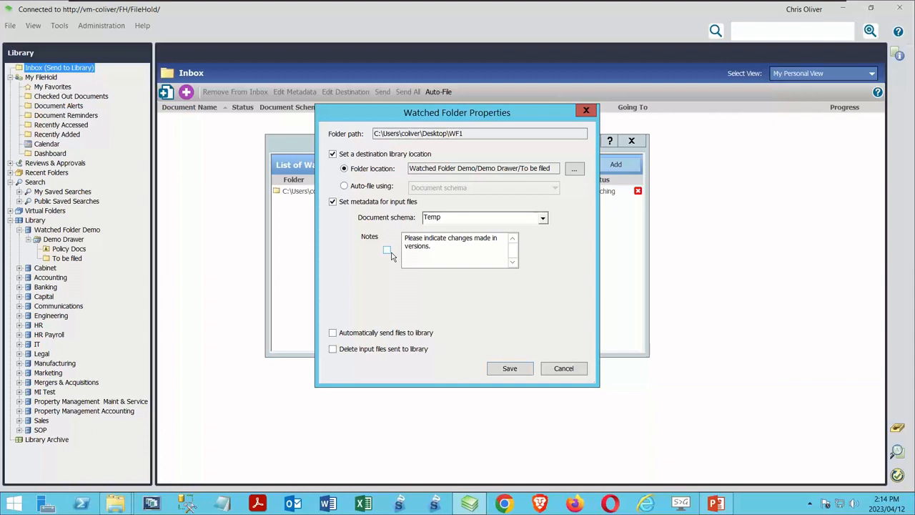
Enable automatically sending files to the library and deleting input files sent to it, then save the WF1 watched folder and close the list.
{"action": "left_click", "coordinate": [333, 334]}
{"action": "left_click", "coordinate": [343, 350]}
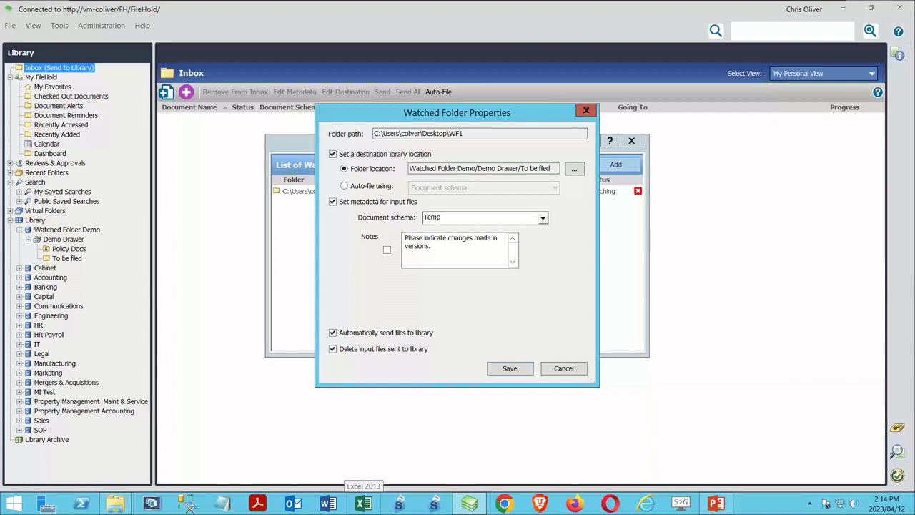
{"action": "left_click", "coordinate": [529, 369]}
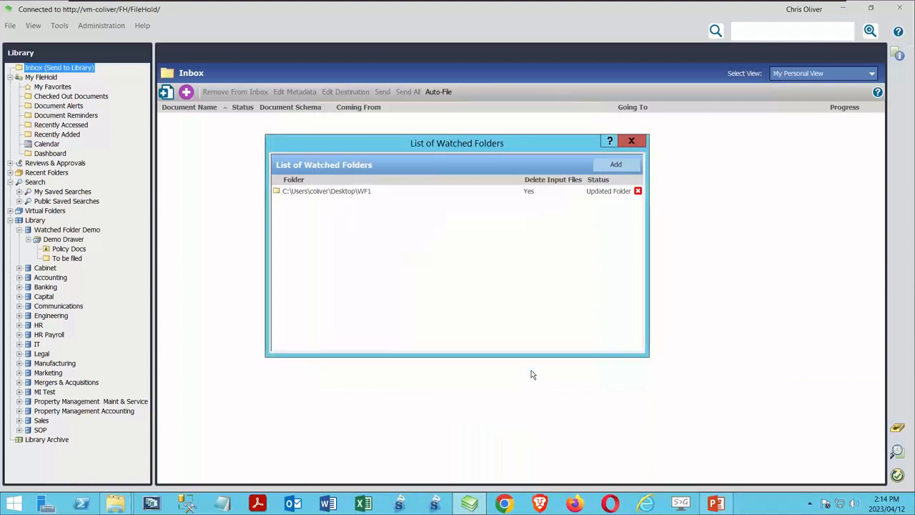
{"action": "left_click", "coordinate": [632, 141]}
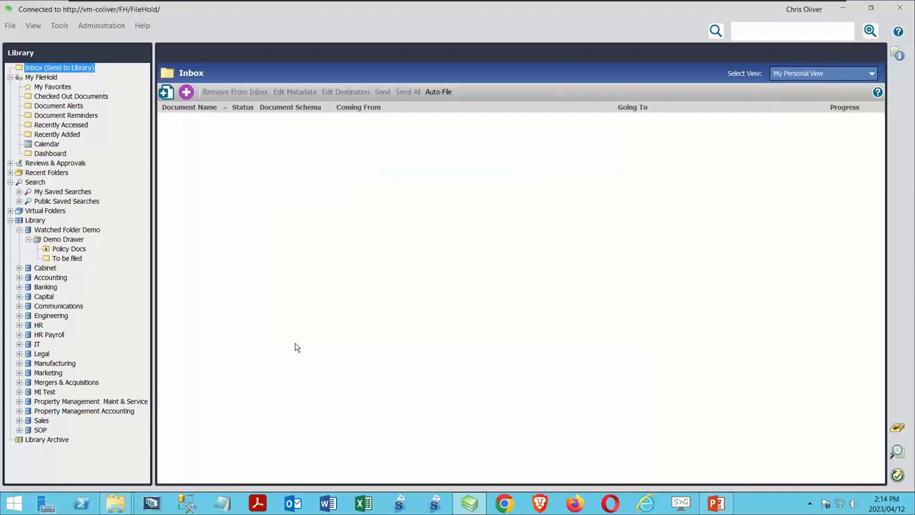
Turn on change alerts for the To be filed folder in Watched Folder Demo/Demo Drawer.
{"action": "left_click", "coordinate": [64, 258]}
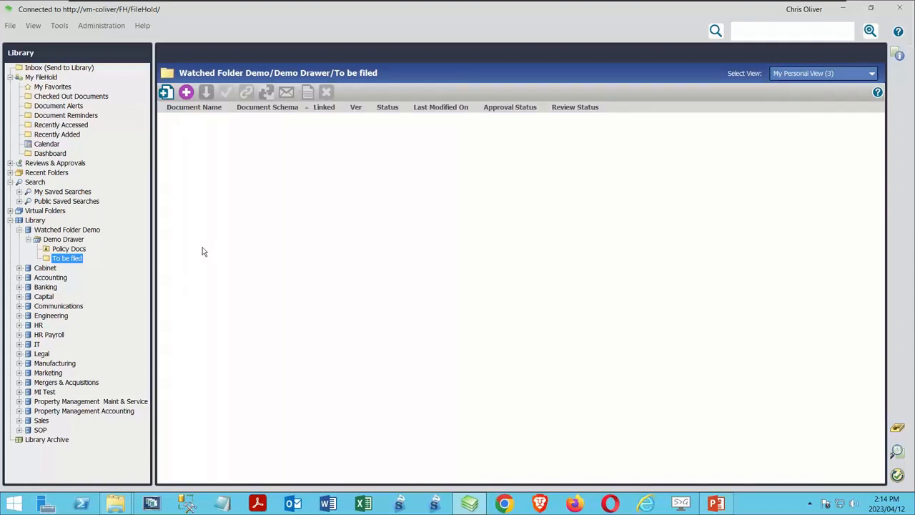
{"action": "right_click", "coordinate": [68, 260]}
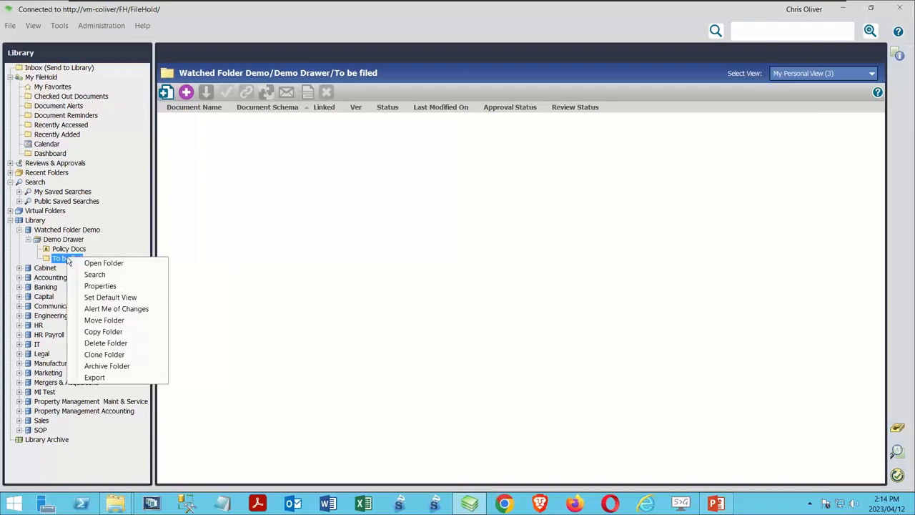
{"action": "left_click", "coordinate": [103, 309]}
{"action": "left_click", "coordinate": [459, 289]}
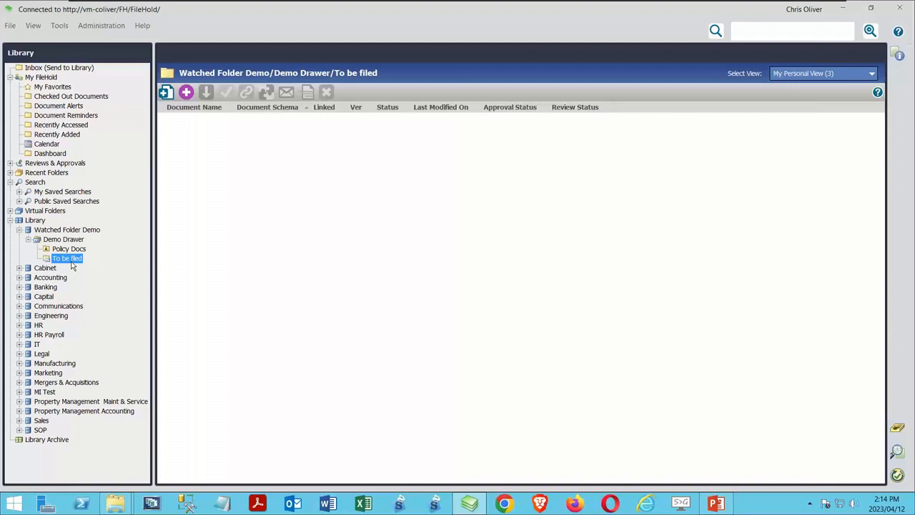
Create a Microsoft Excel worksheet named Hippo.xlsx on the desktop and move it into the WF1 folder.
{"action": "left_click", "coordinate": [191, 508]}
{"action": "right_click", "coordinate": [361, 323]}
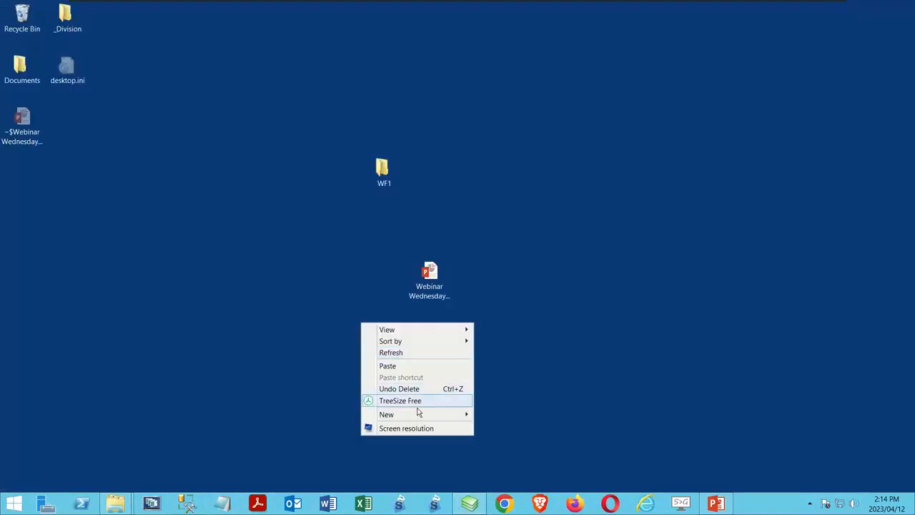
{"action": "mouse_move", "coordinate": [419, 415]}
{"action": "left_click", "coordinate": [543, 402]}
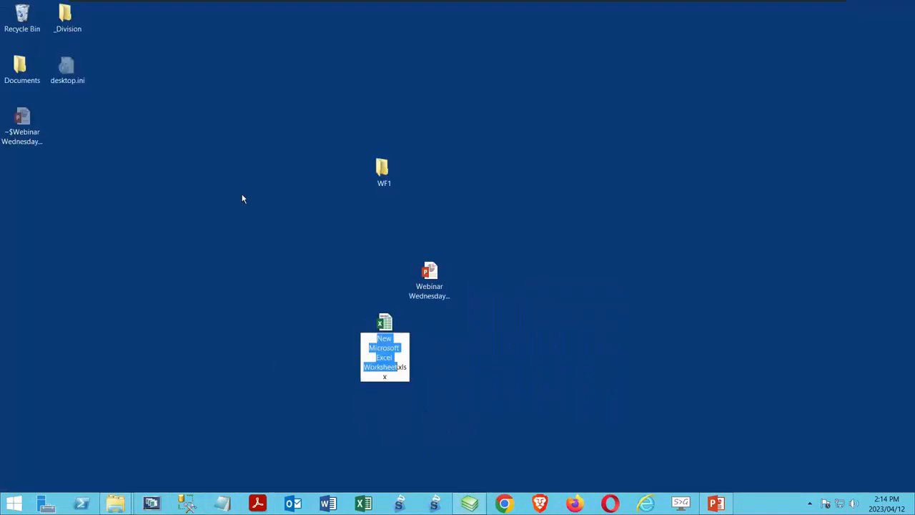
{"action": "type", "text": "Hippo"}
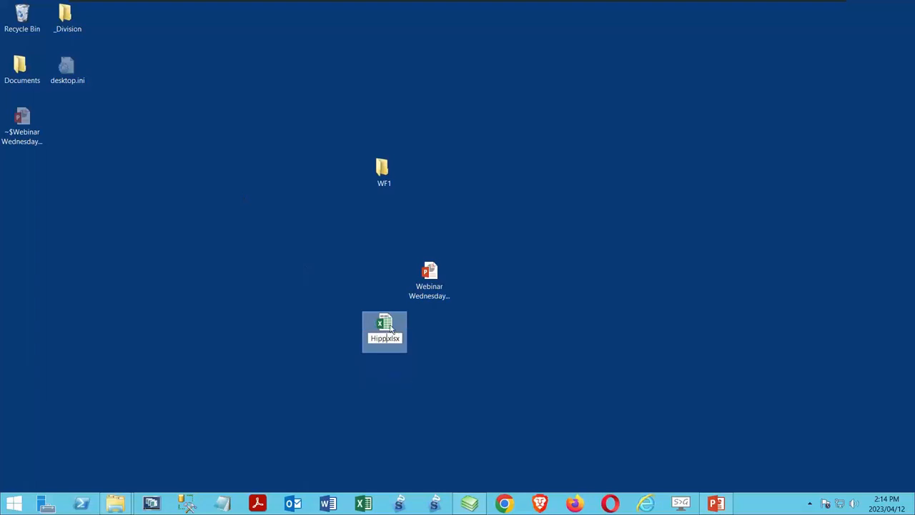
{"action": "key", "text": "Return"}
{"action": "left_click_drag", "start_coordinate": [389, 328], "coordinate": [386, 183]}
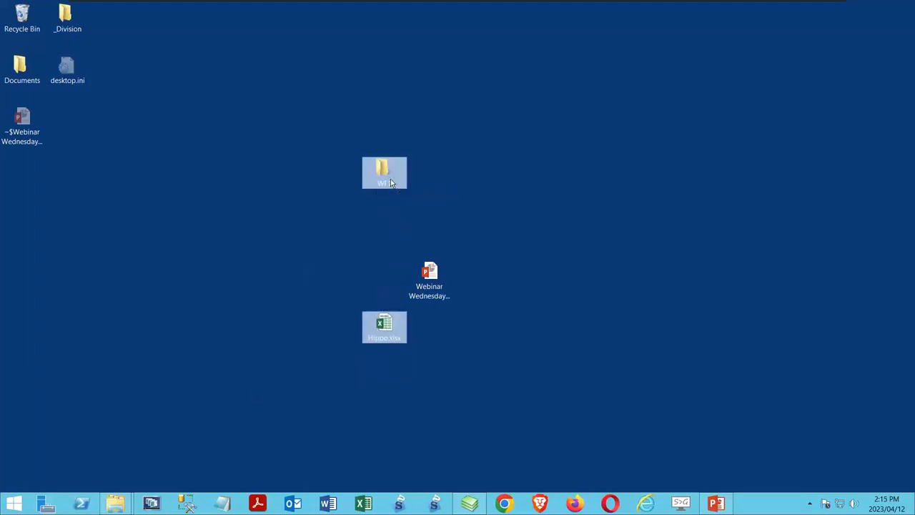
Switch back to FileHold and examine the metadata and file properties of the Hippo document in the To be filed folder.
{"action": "left_click", "coordinate": [469, 503]}
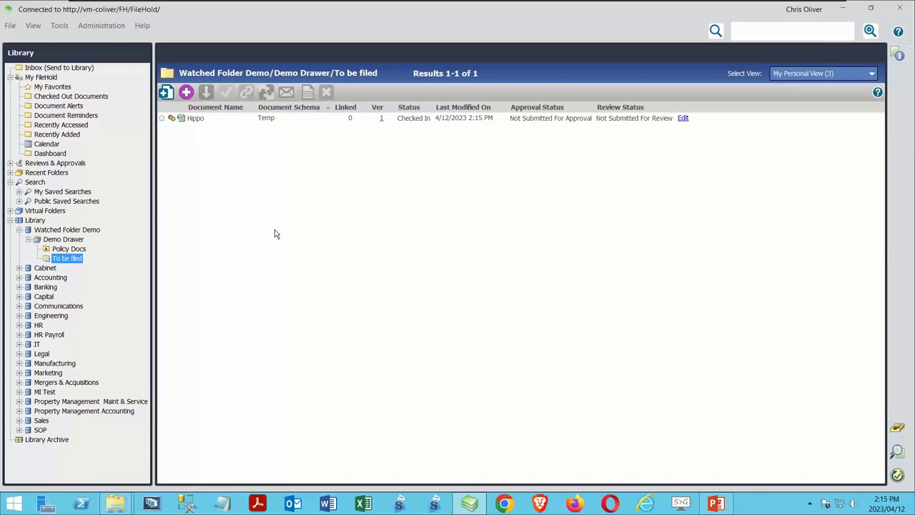
{"action": "left_click", "coordinate": [200, 119]}
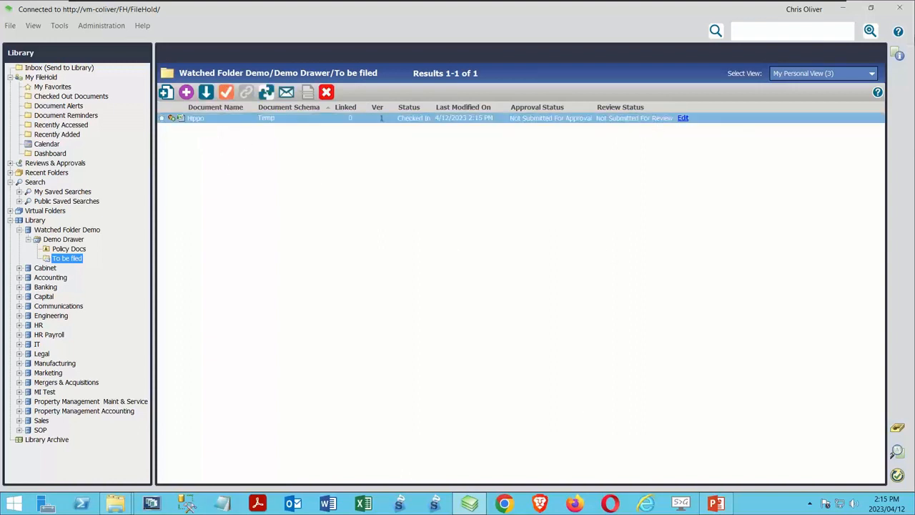
{"action": "left_click", "coordinate": [900, 51]}
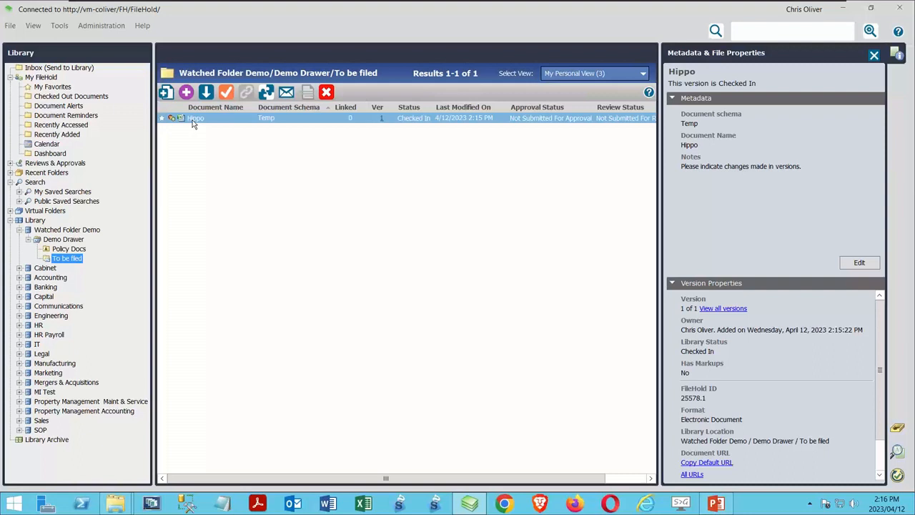
{"action": "left_click", "coordinate": [60, 28]}
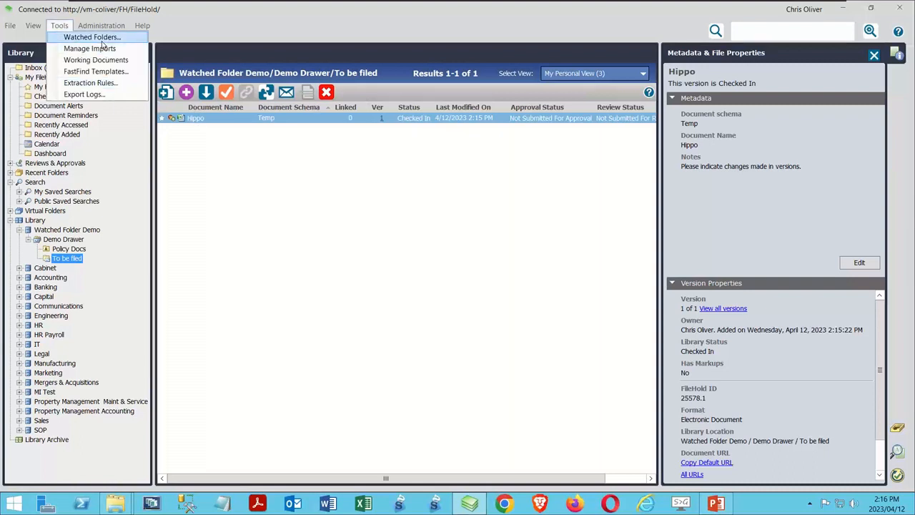
{"action": "left_click", "coordinate": [92, 37]}
{"action": "double_click", "coordinate": [324, 192]}
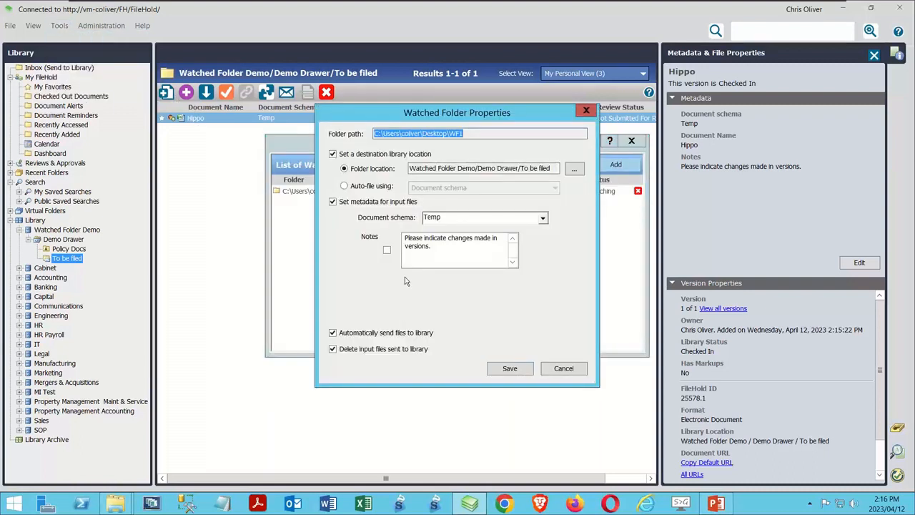
{"action": "left_click", "coordinate": [333, 349]}
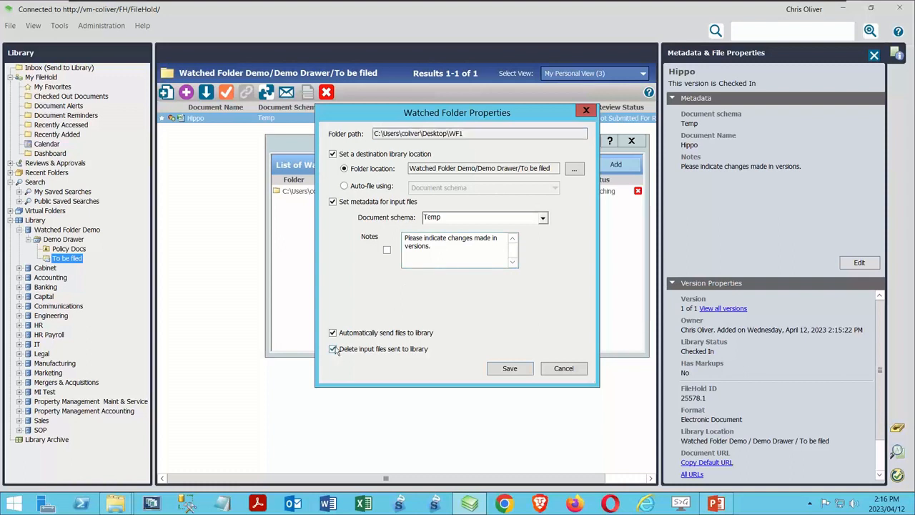
{"action": "left_click", "coordinate": [333, 332]}
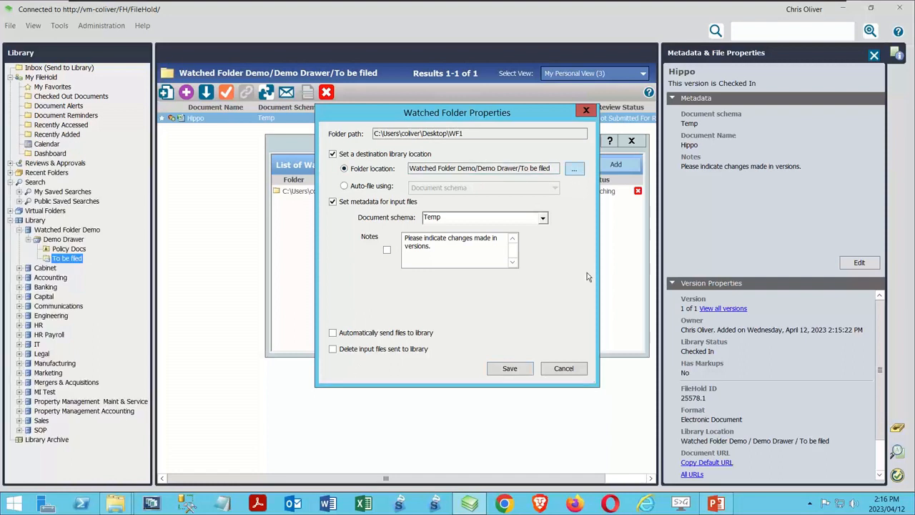
{"action": "left_click", "coordinate": [389, 203]}
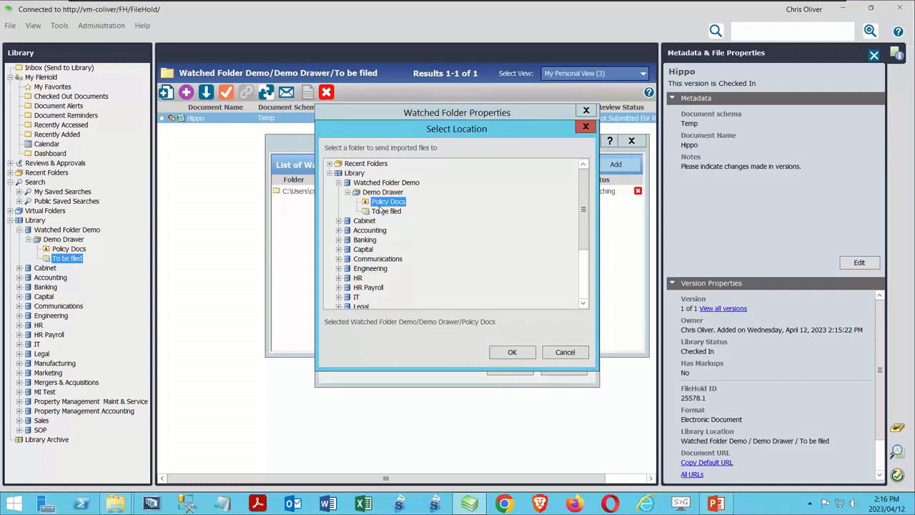
{"action": "left_click", "coordinate": [497, 355]}
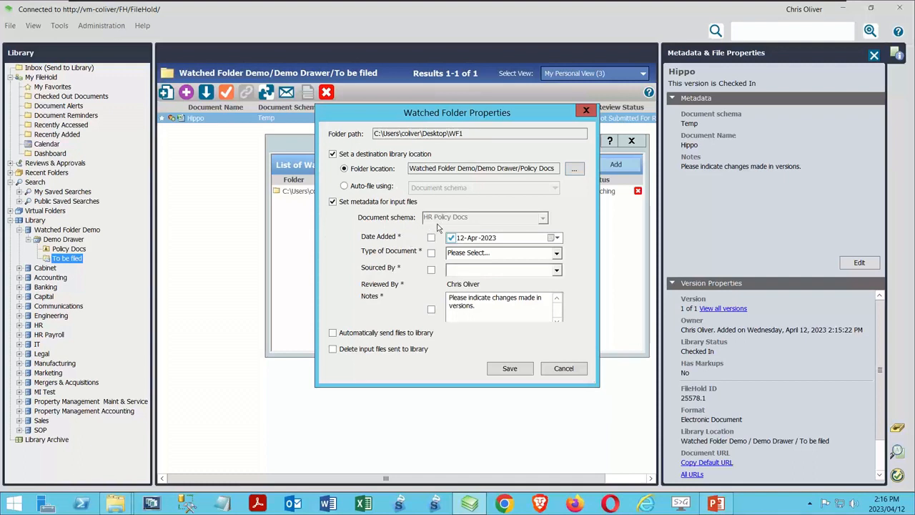
{"action": "left_click", "coordinate": [563, 369]}
{"action": "left_click", "coordinate": [629, 142]}
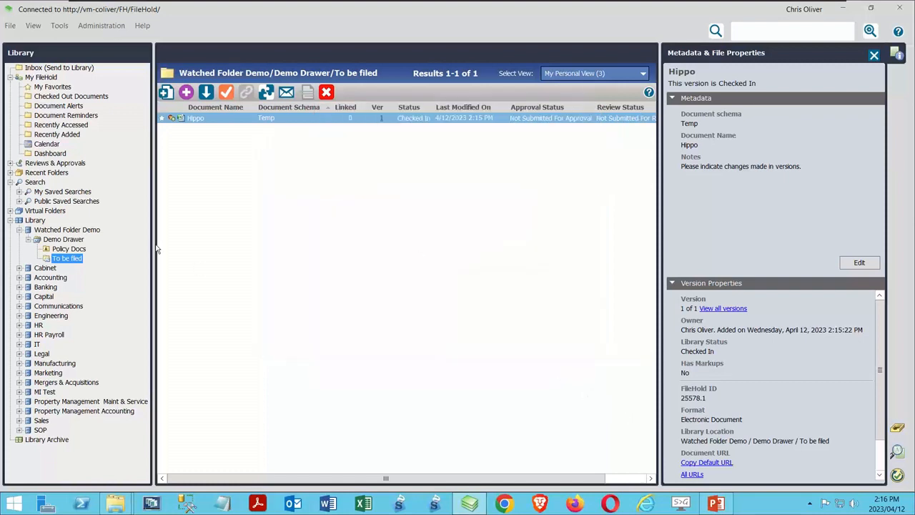
Edit the Policy Docs folder's auto-tagging so the Date Added field, 12-Apr-2023, is applied to all its files, and save.
{"action": "right_click", "coordinate": [73, 250]}
{"action": "left_click", "coordinate": [126, 279]}
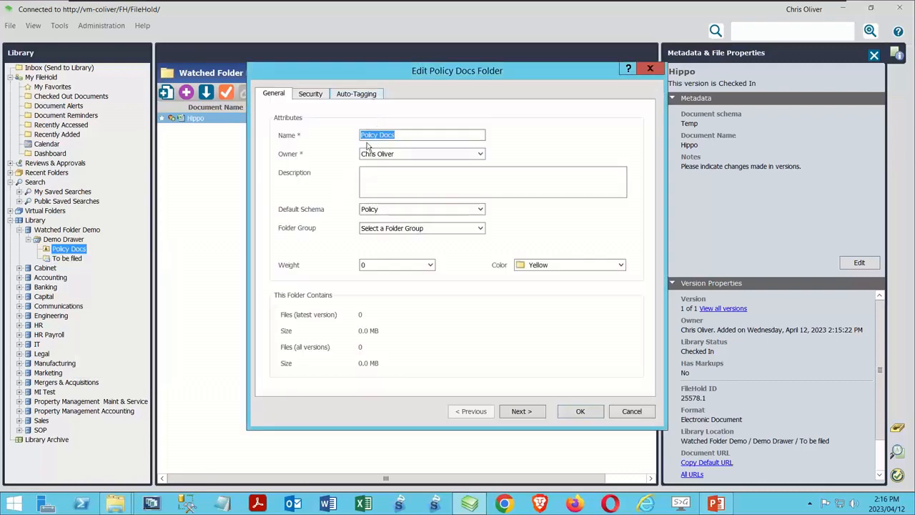
{"action": "left_click", "coordinate": [357, 94]}
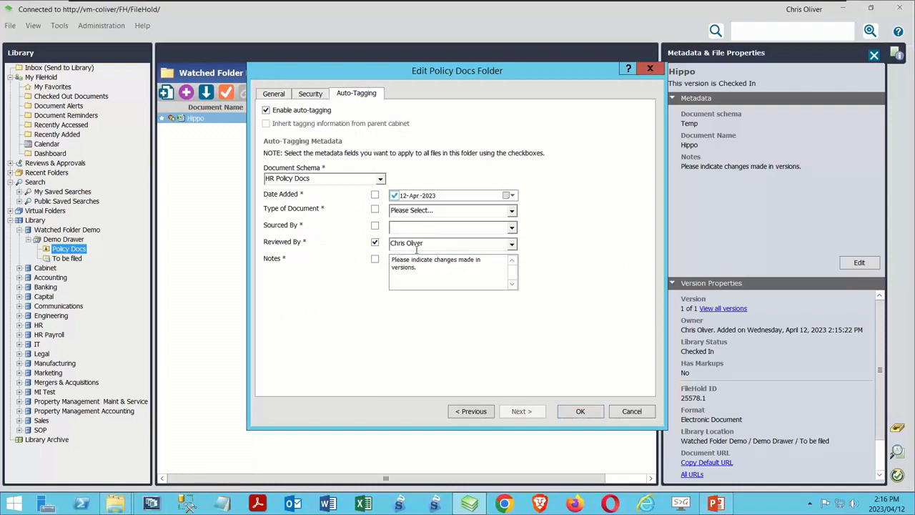
{"action": "left_click", "coordinate": [375, 195]}
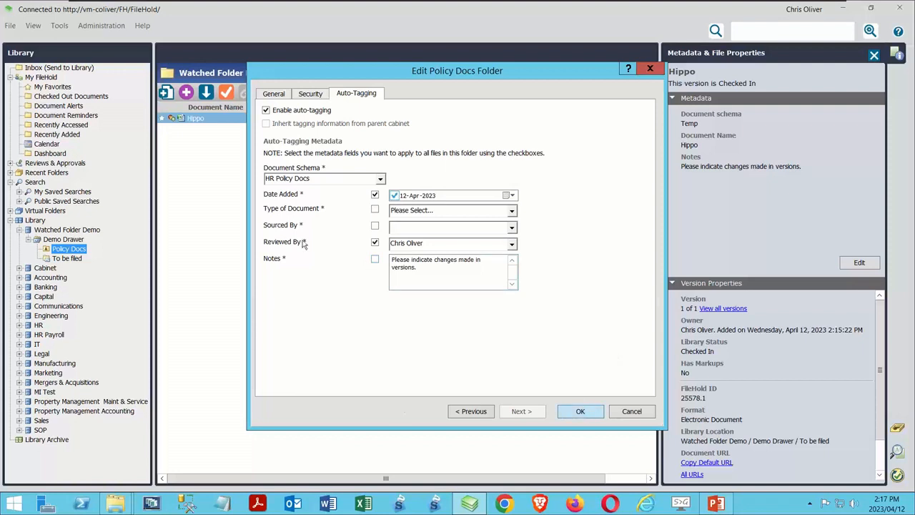
{"action": "left_click", "coordinate": [583, 411]}
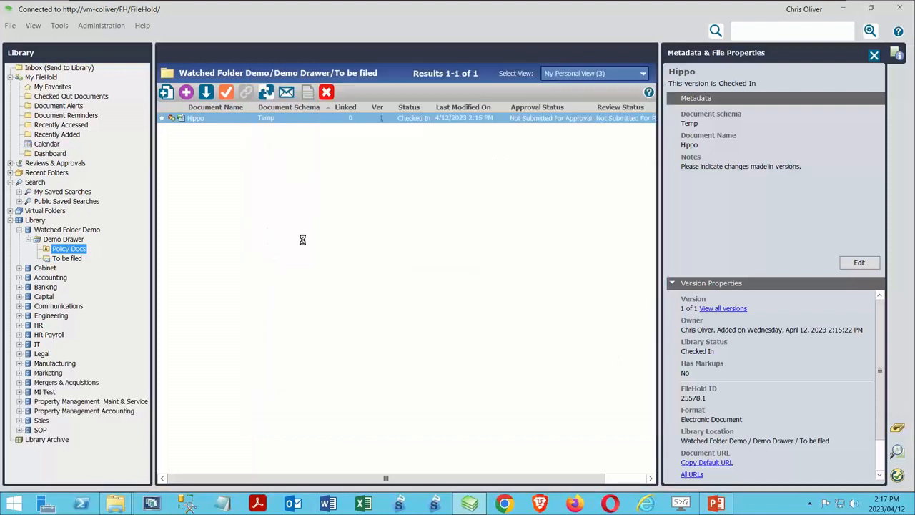
Edit the WF1 watched folder and change its destination to Watched Folder Demo/Demo Drawer/Policy Docs.
{"action": "left_click", "coordinate": [65, 27]}
{"action": "left_click", "coordinate": [91, 36]}
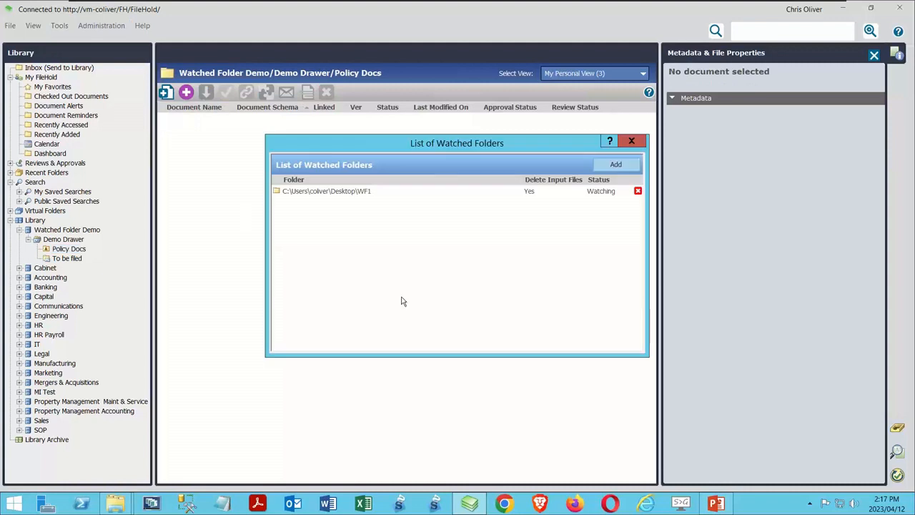
{"action": "double_click", "coordinate": [333, 191]}
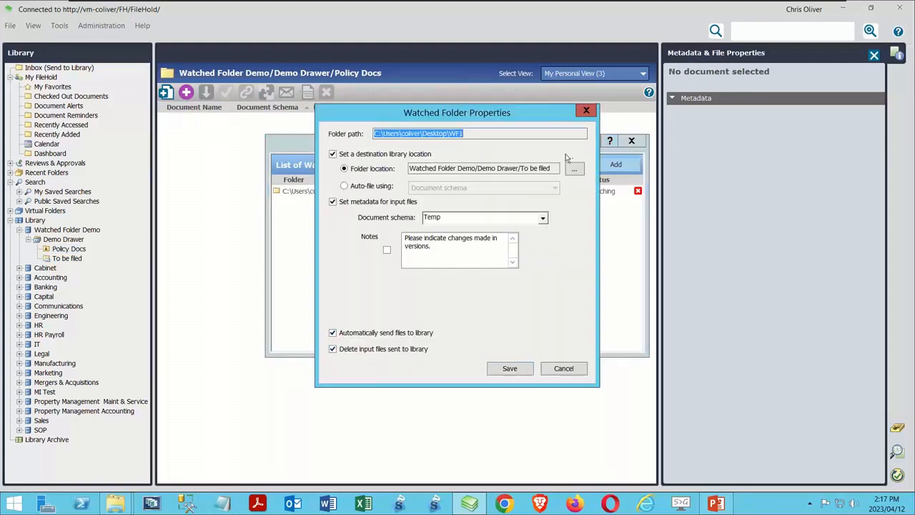
{"action": "left_click", "coordinate": [578, 173]}
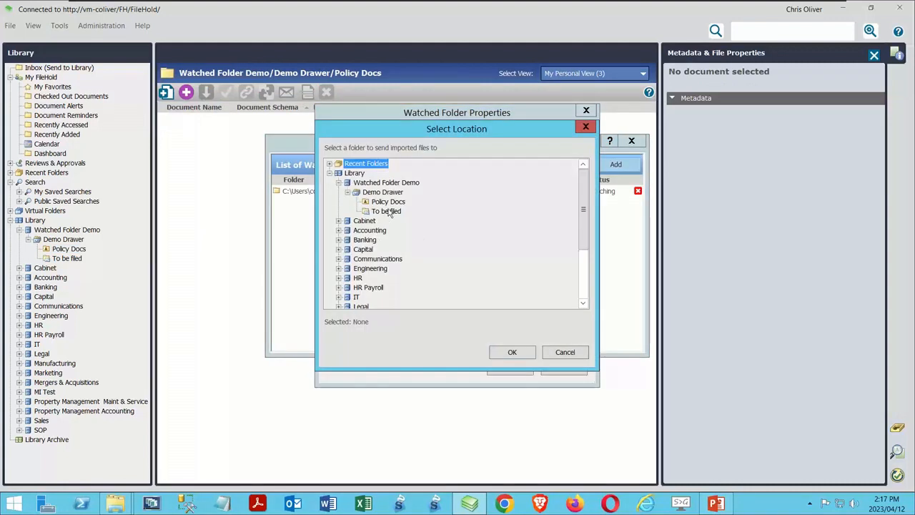
{"action": "left_click", "coordinate": [511, 351]}
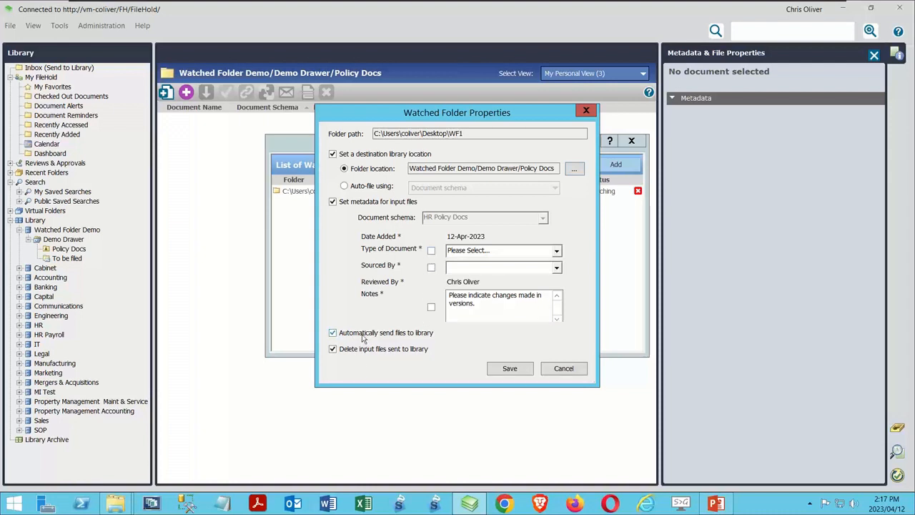
Disable automatically sending WF1's files to the library, then save the watched folder and close the list.
{"action": "left_click", "coordinate": [508, 368]}
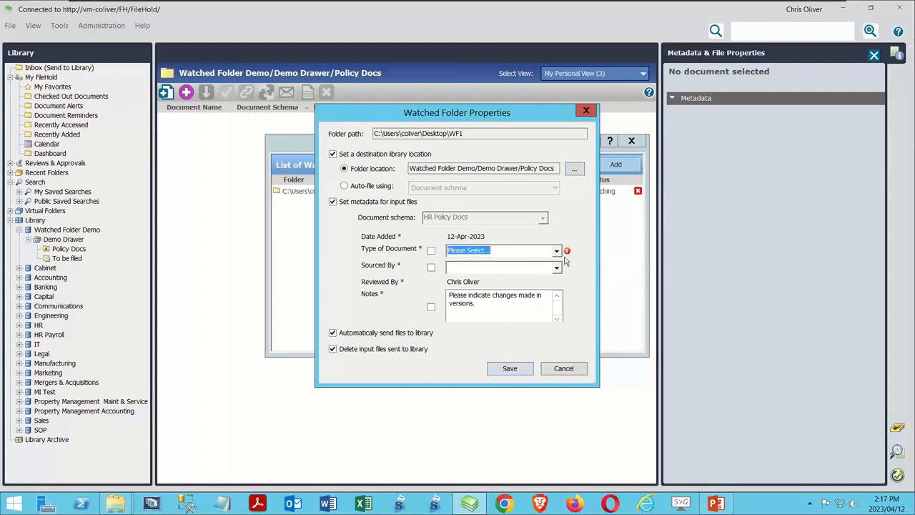
{"action": "left_click", "coordinate": [333, 334]}
{"action": "left_click", "coordinate": [527, 369]}
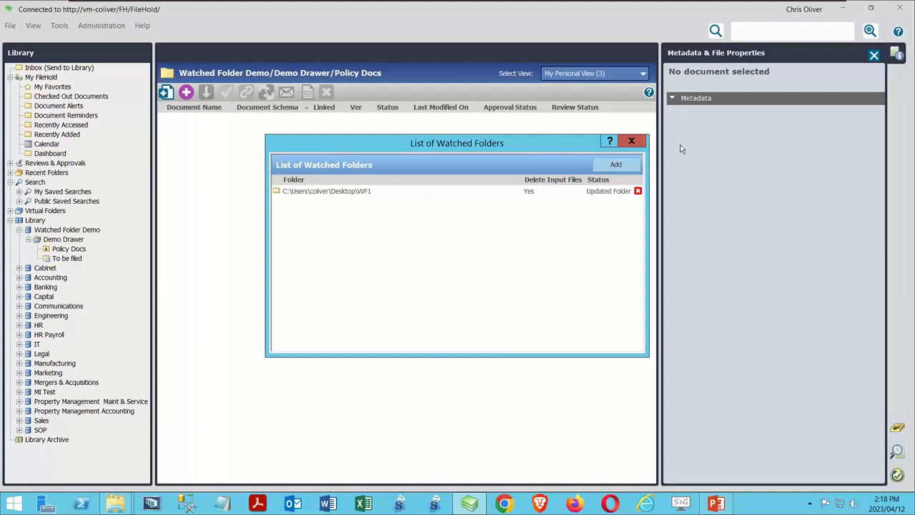
{"action": "left_click", "coordinate": [631, 142]}
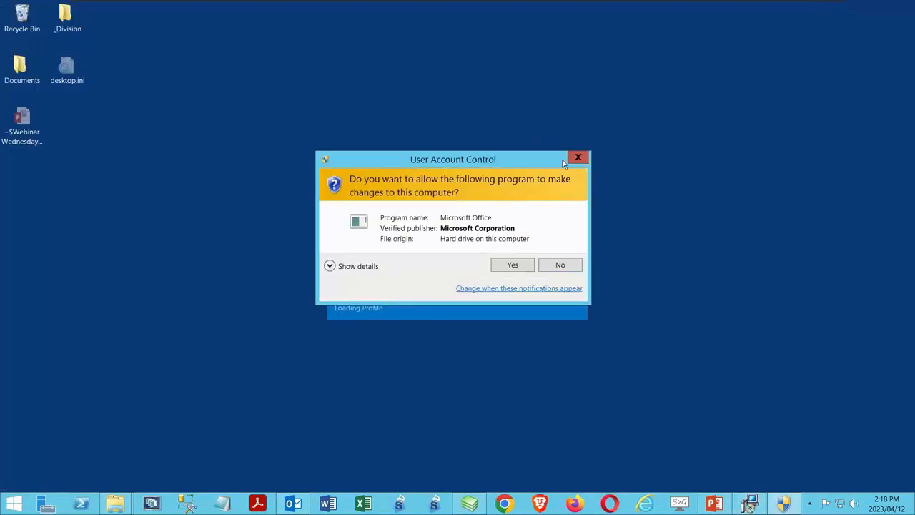
Dismiss the account control prompt, create a new Word document on the desktop, and name it HR Policy Widgets.docx.
{"action": "left_click", "coordinate": [578, 158]}
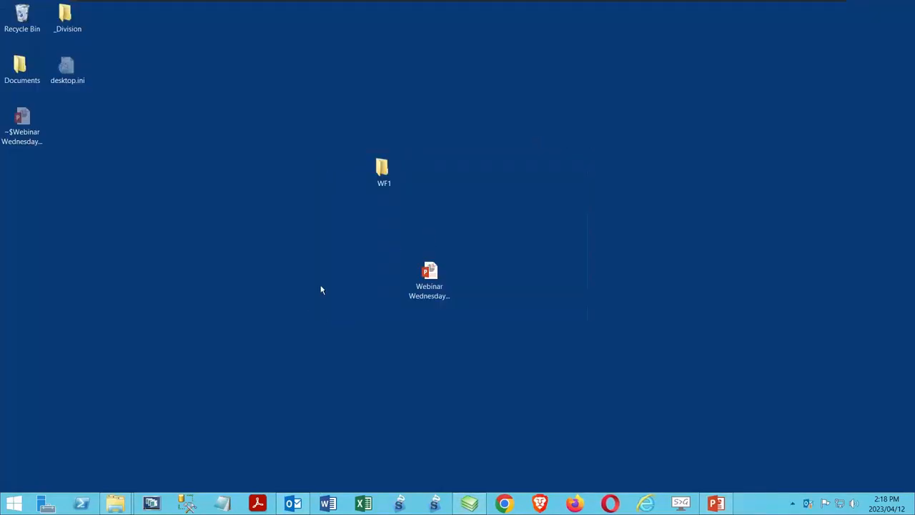
{"action": "right_click", "coordinate": [324, 346]}
{"action": "mouse_move", "coordinate": [351, 344]}
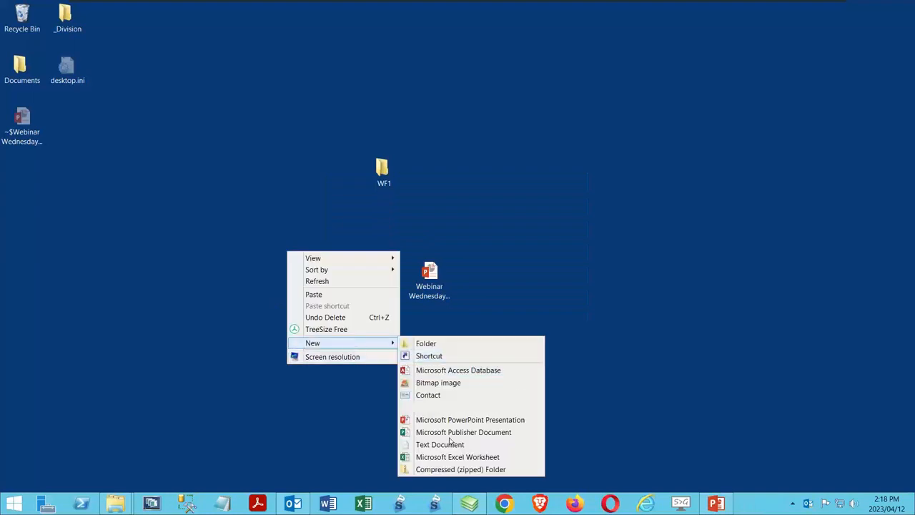
{"action": "left_click", "coordinate": [445, 407]}
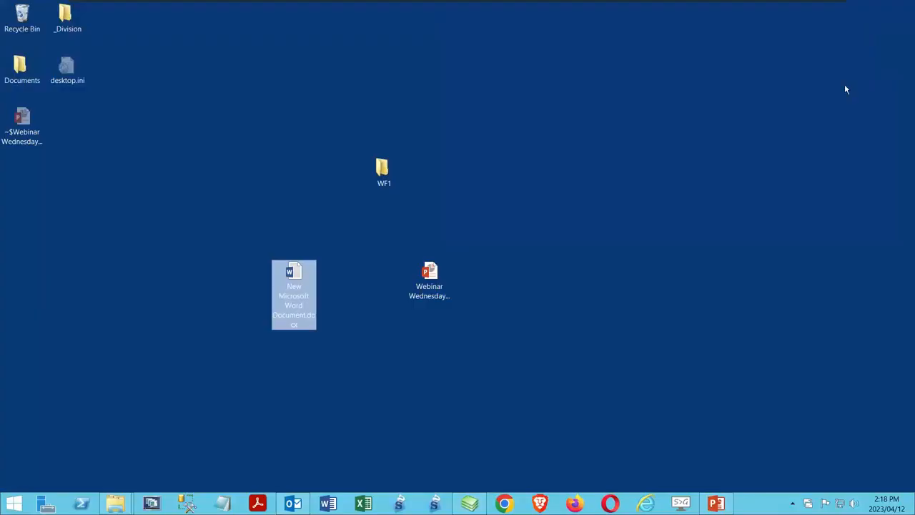
{"action": "left_click", "coordinate": [875, 7]}
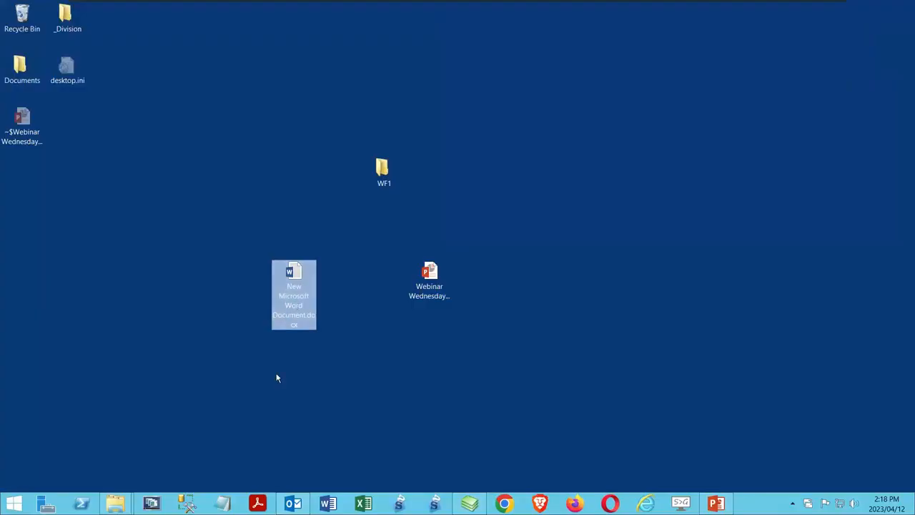
{"action": "key", "text": "F2"}
{"action": "type", "text": "HR Policy"}
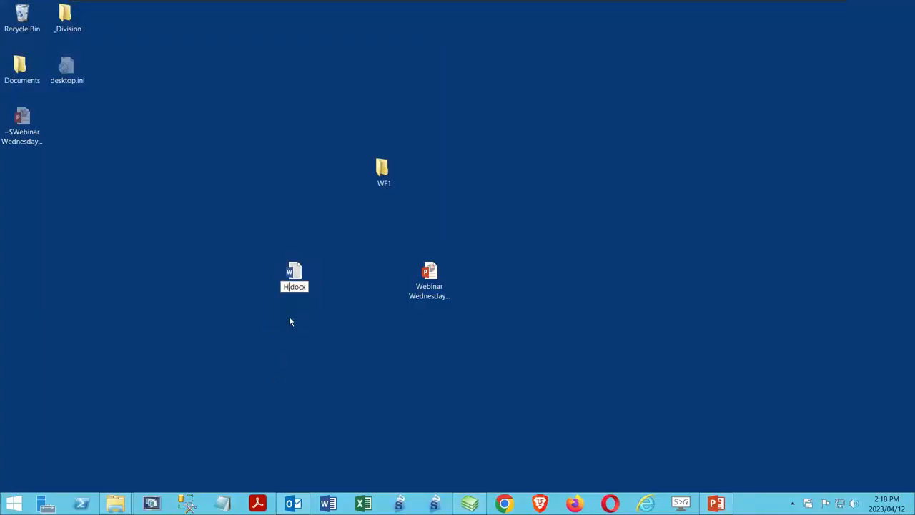
{"action": "type", "text": " Widgets"}
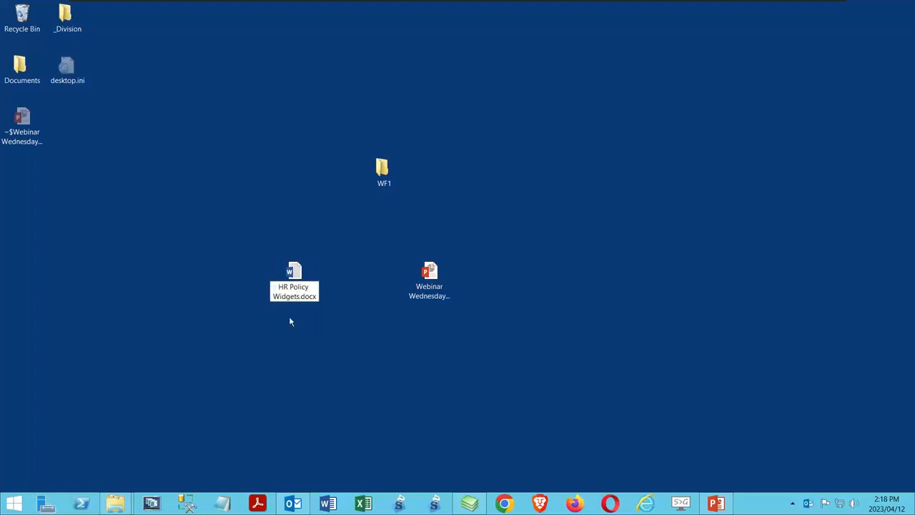
{"action": "key", "text": "Return"}
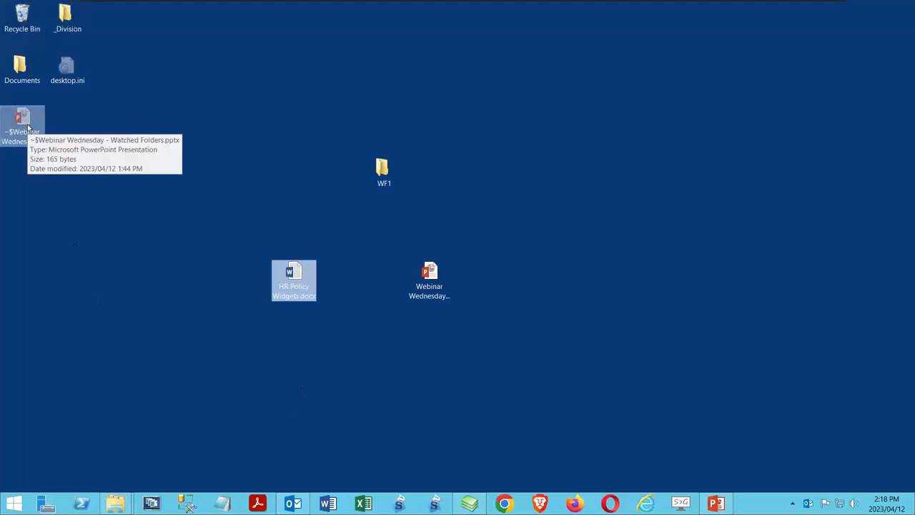
{"action": "double_click", "coordinate": [22, 67]}
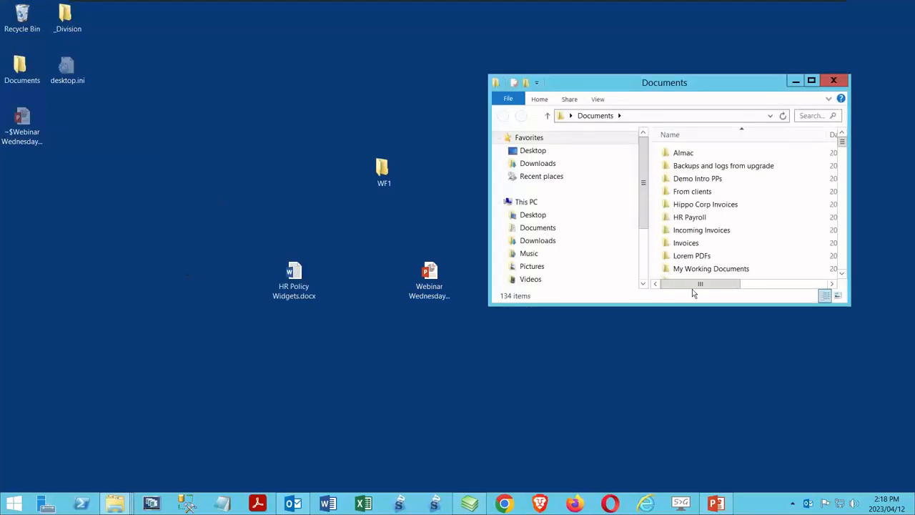
{"action": "scroll", "coordinate": [715, 215], "scroll_direction": "down", "scroll_amount": 2}
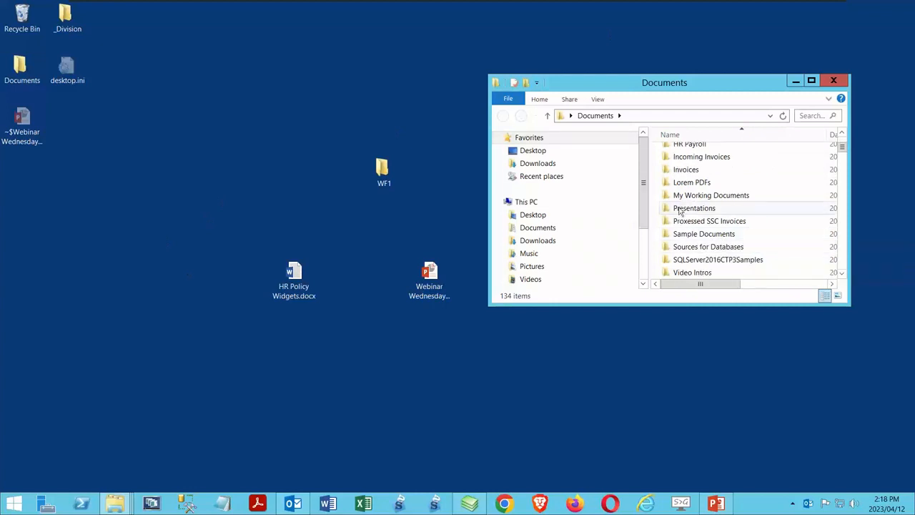
{"action": "double_click", "coordinate": [687, 182]}
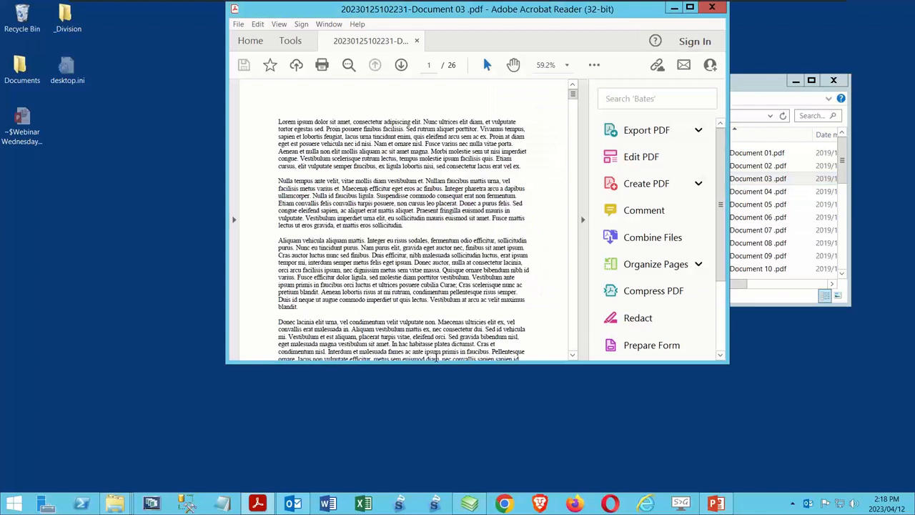
{"action": "key", "text": "ctrl+a"}
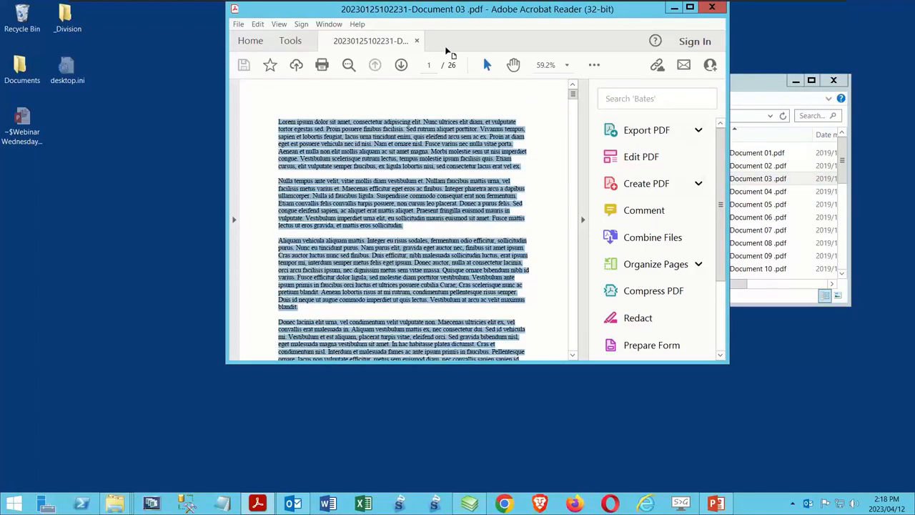
{"action": "left_click", "coordinate": [710, 7]}
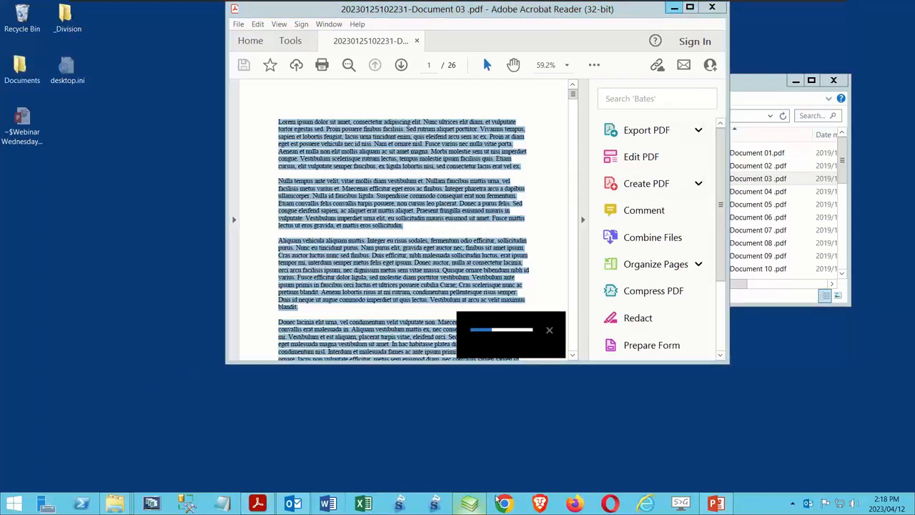
Switch to Word and open HR Policy Widgets.docx from the Desktop folder.
{"action": "left_click", "coordinate": [469, 504]}
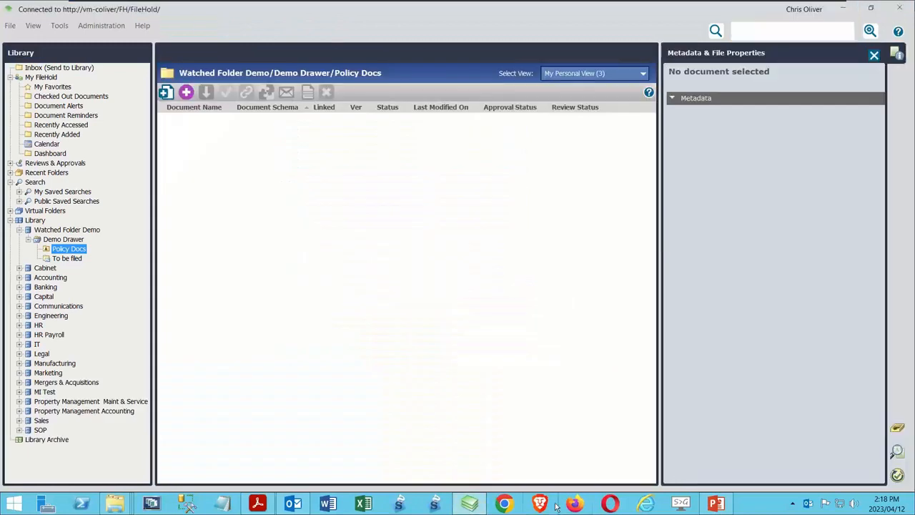
{"action": "left_click", "coordinate": [328, 505]}
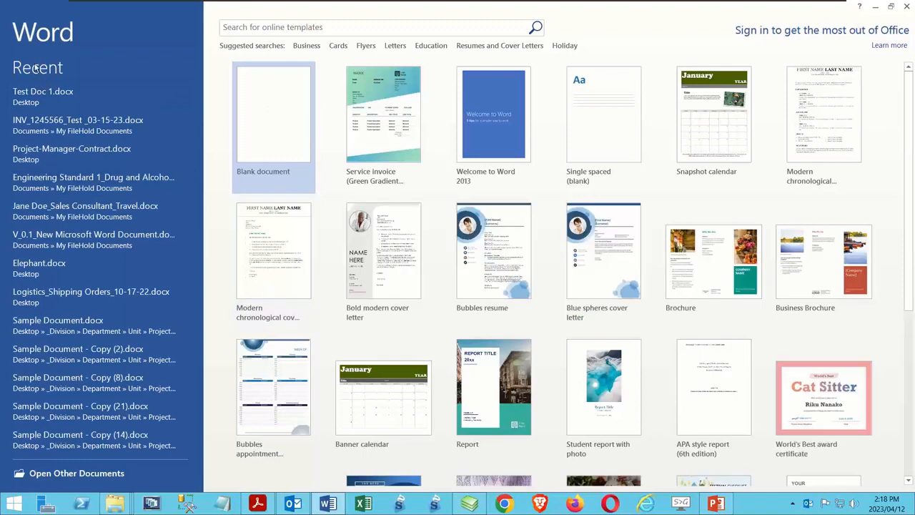
{"action": "left_click", "coordinate": [289, 123]}
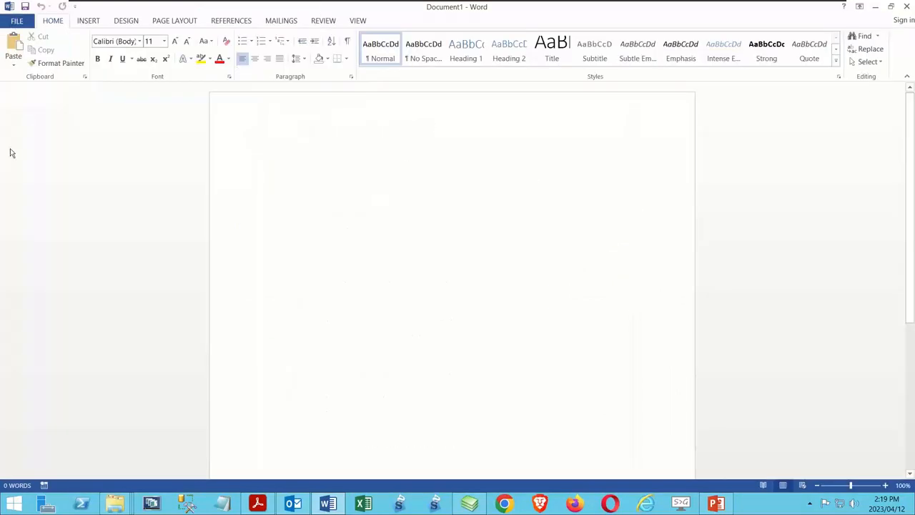
{"action": "left_click", "coordinate": [17, 20]}
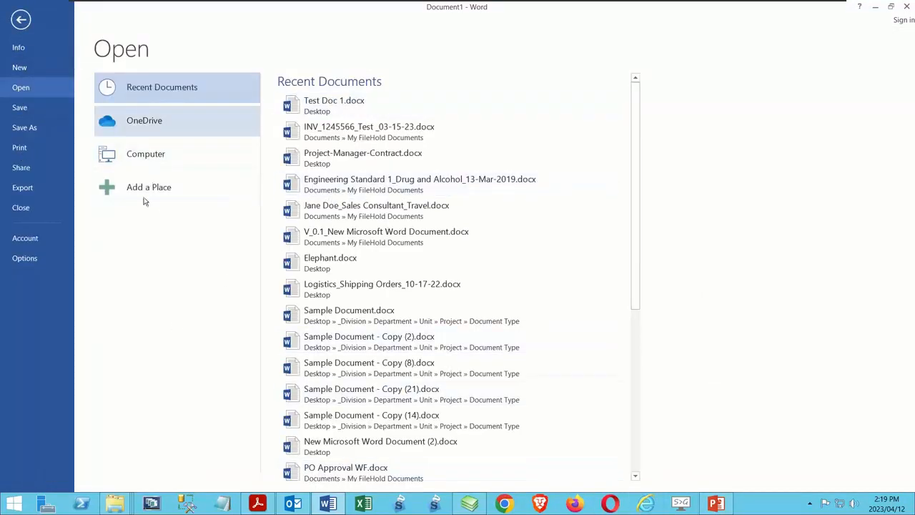
{"action": "left_click", "coordinate": [139, 156]}
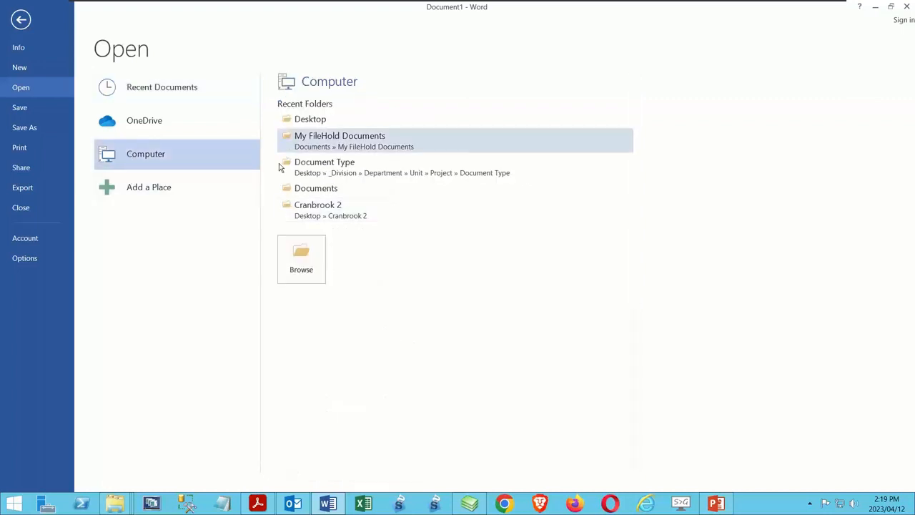
{"action": "left_click", "coordinate": [311, 119]}
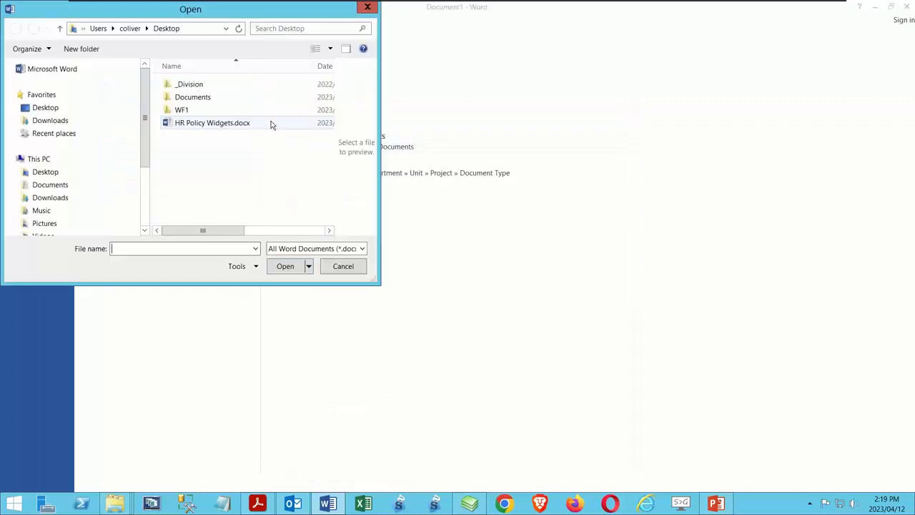
{"action": "left_click", "coordinate": [197, 124]}
{"action": "left_click", "coordinate": [286, 267]}
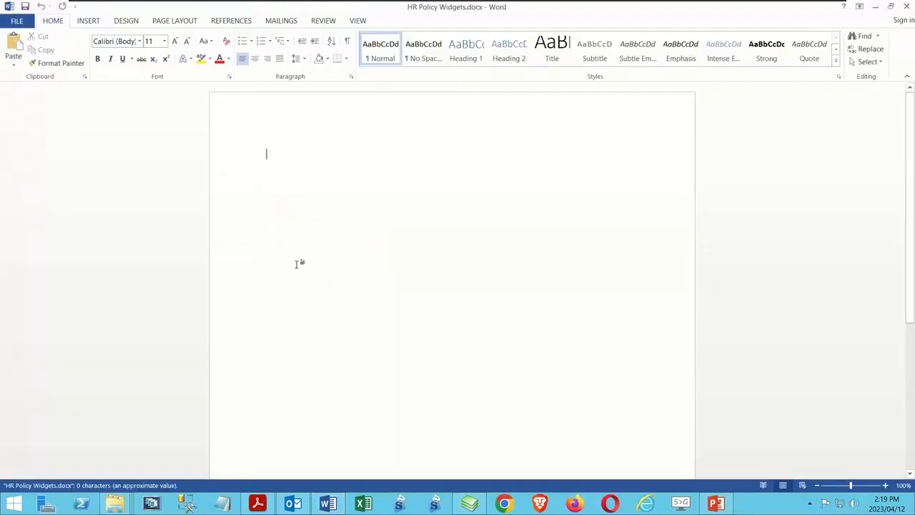
Paste the copied text into HR Policy Widgets.docx, save the changes, and close Word.
{"action": "key", "text": "ctrl+v"}
{"action": "scroll", "coordinate": [420, 371], "scroll_direction": "up", "scroll_amount": 15}
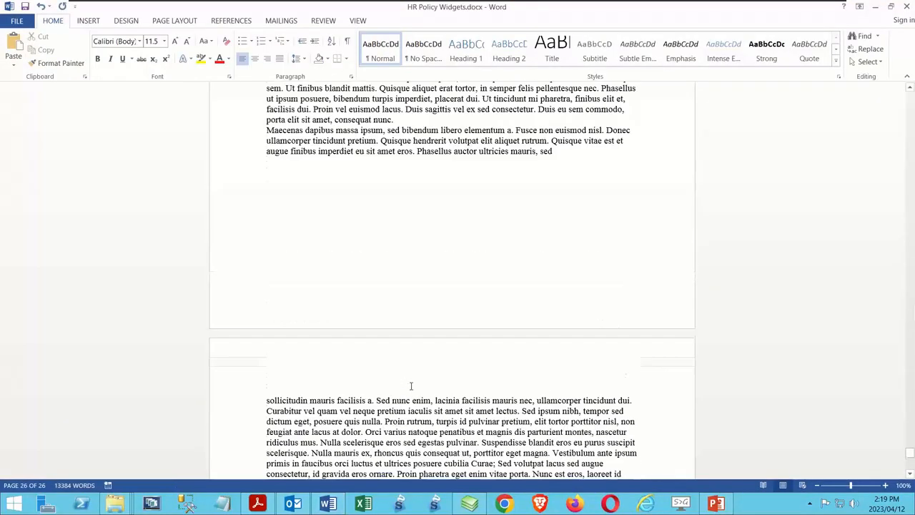
{"action": "left_click", "coordinate": [906, 6]}
{"action": "left_click", "coordinate": [411, 276]}
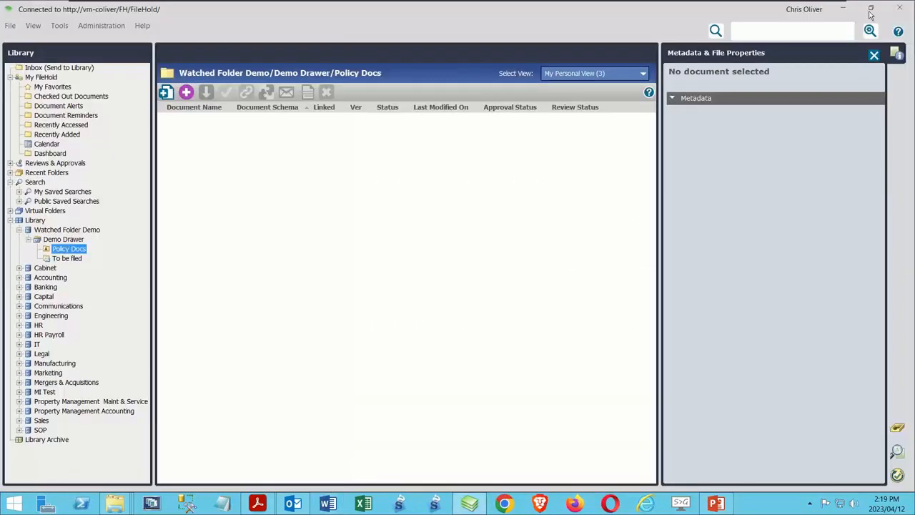
Minimize FileHold, close the PDF in Acrobat Reader, and move HR Policy Widgets.docx into the WF1 folder on the desktop.
{"action": "left_click", "coordinate": [843, 9]}
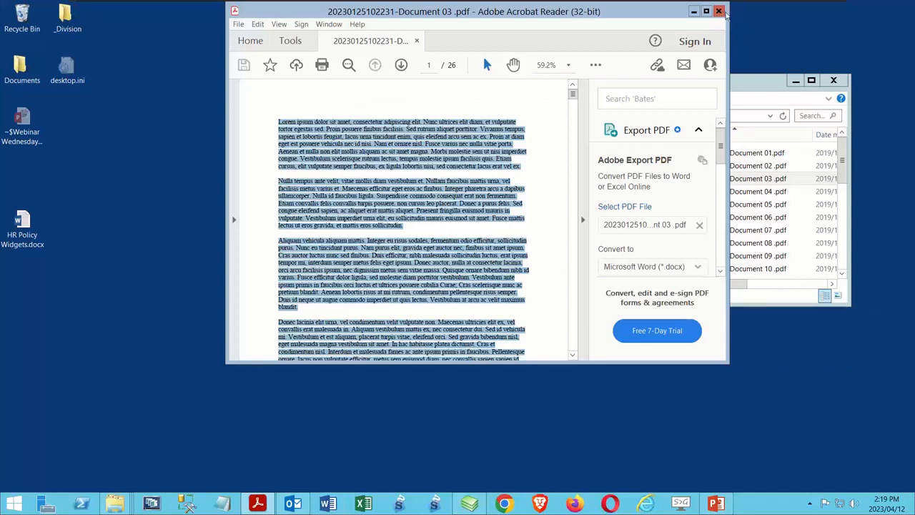
{"action": "left_click", "coordinate": [718, 11]}
{"action": "left_click", "coordinate": [22, 227]}
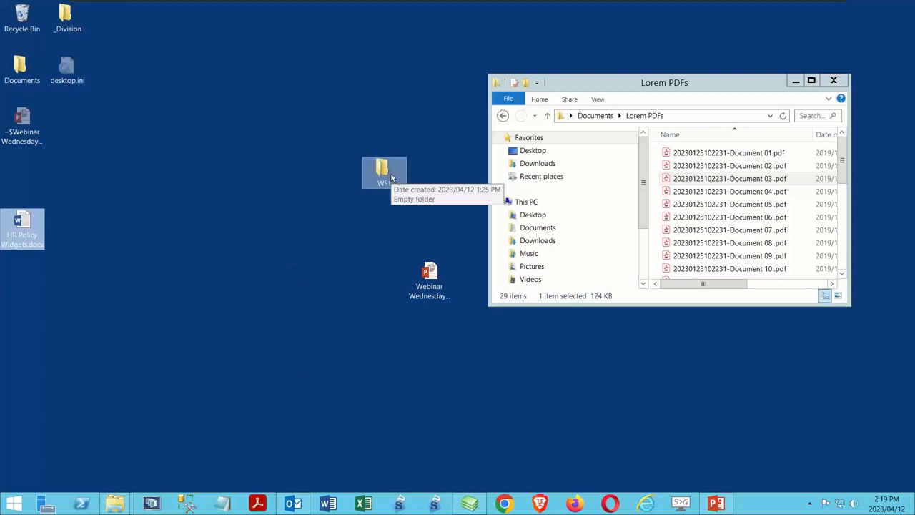
{"action": "left_click_drag", "start_coordinate": [20, 223], "coordinate": [382, 172]}
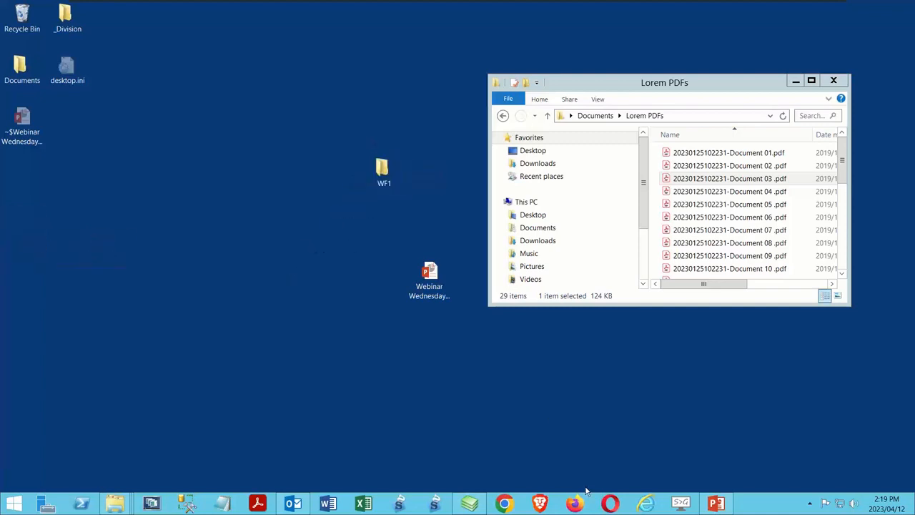
Switch to FileHold and edit the Inbox document's metadata: set Type of Document to Construction Materials, choose a Sourced By person, and save.
{"action": "left_click", "coordinate": [469, 503]}
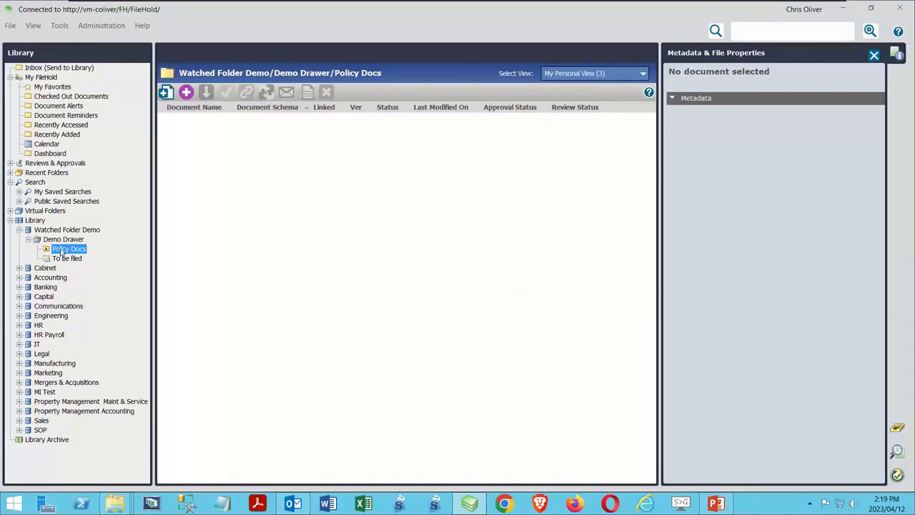
{"action": "left_click", "coordinate": [94, 70]}
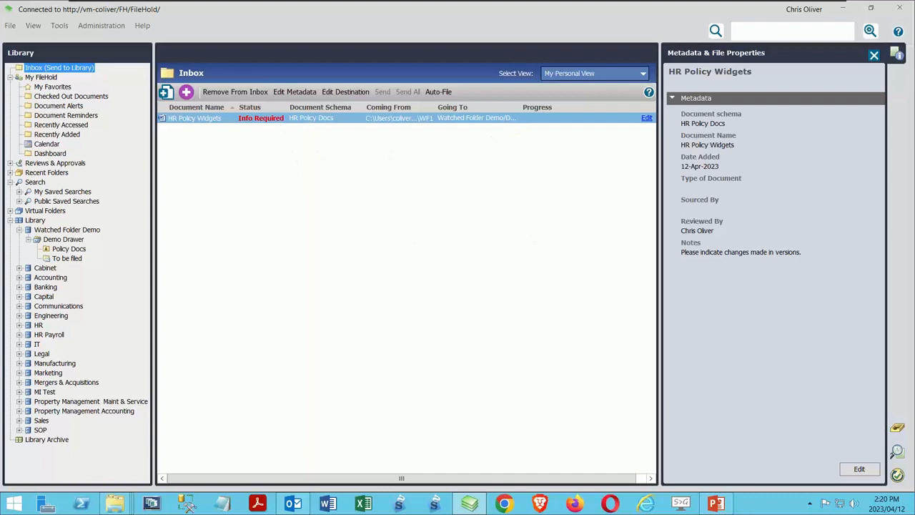
{"action": "left_click", "coordinate": [859, 468]}
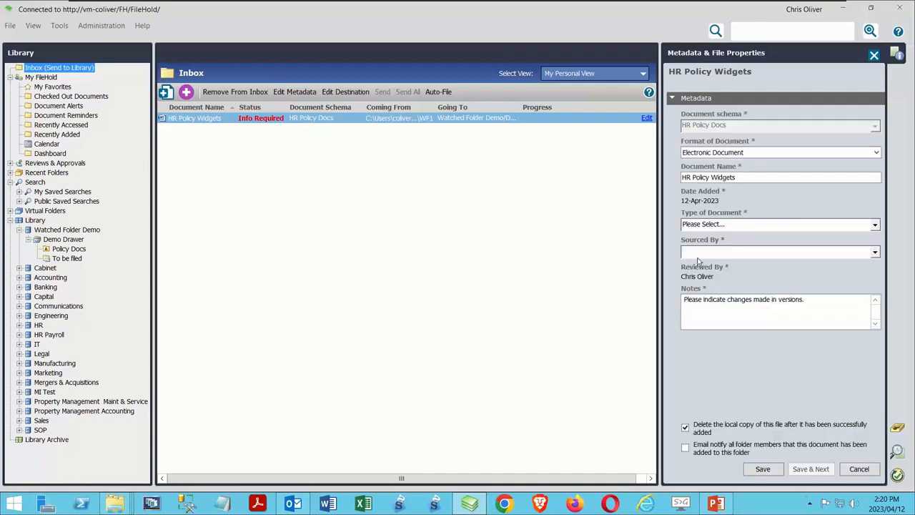
{"action": "left_click", "coordinate": [874, 224]}
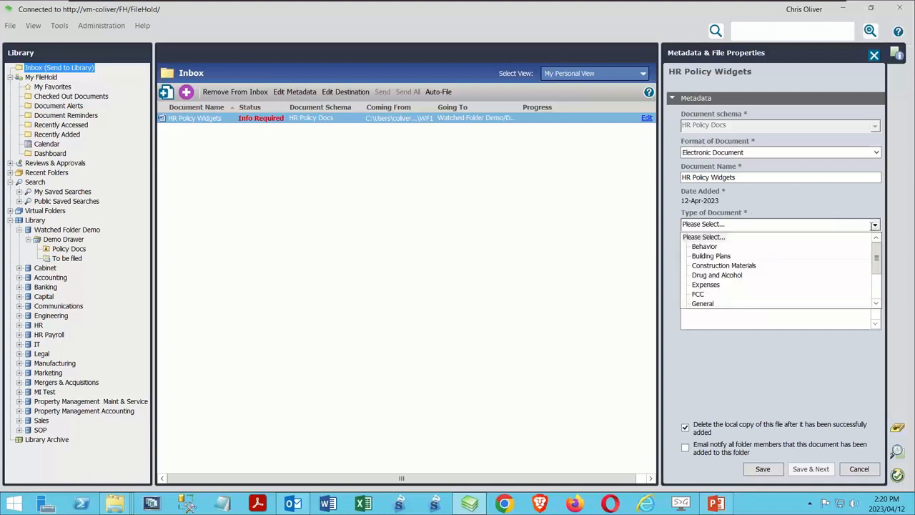
{"action": "left_click", "coordinate": [708, 266]}
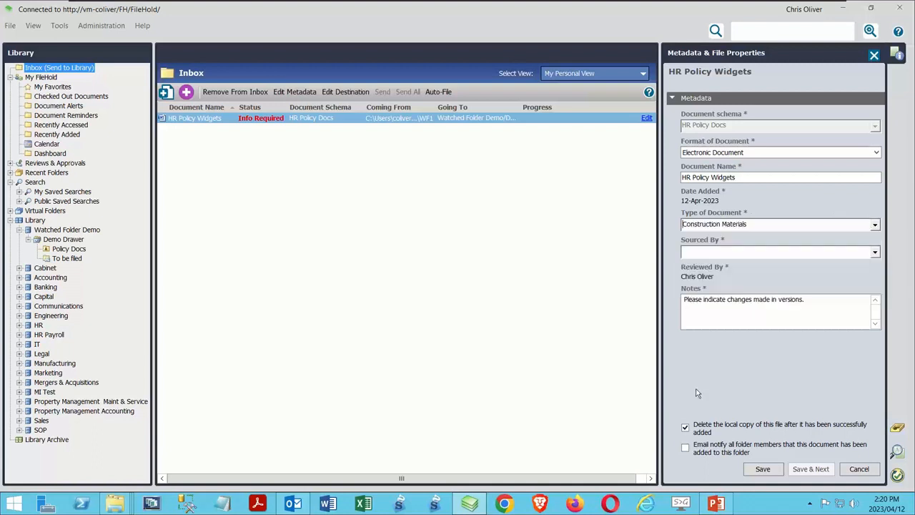
{"action": "left_click", "coordinate": [875, 252]}
{"action": "left_click", "coordinate": [701, 276]}
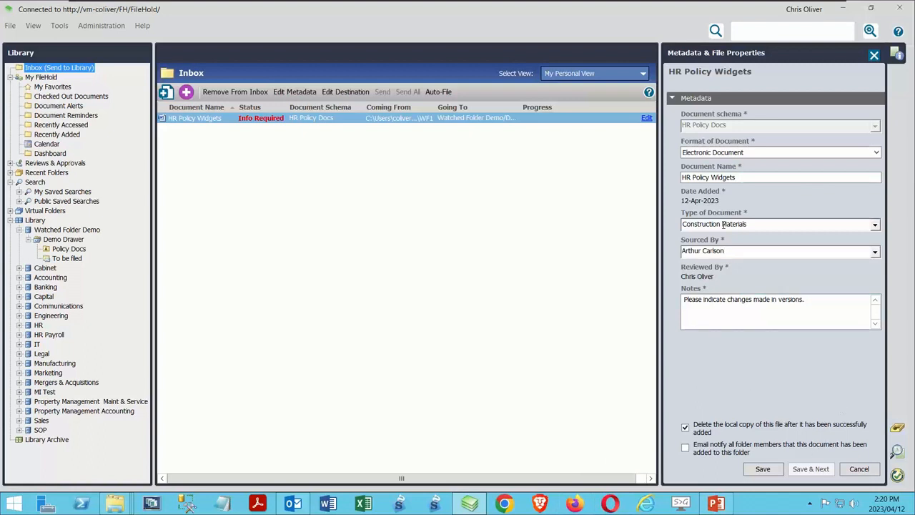
{"action": "left_click", "coordinate": [752, 473]}
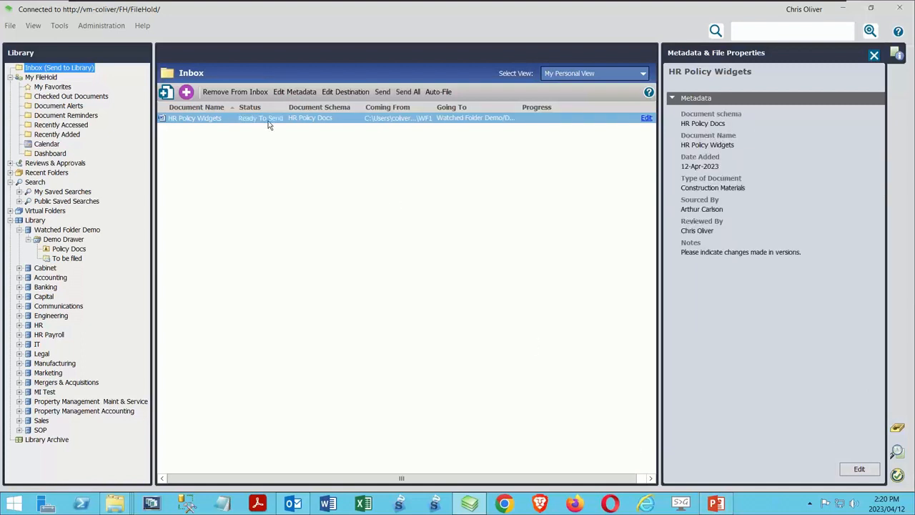
Send all Inbox documents to the library and select the HR Policy Widgets document in the Policy Docs folder.
{"action": "left_click", "coordinate": [415, 91]}
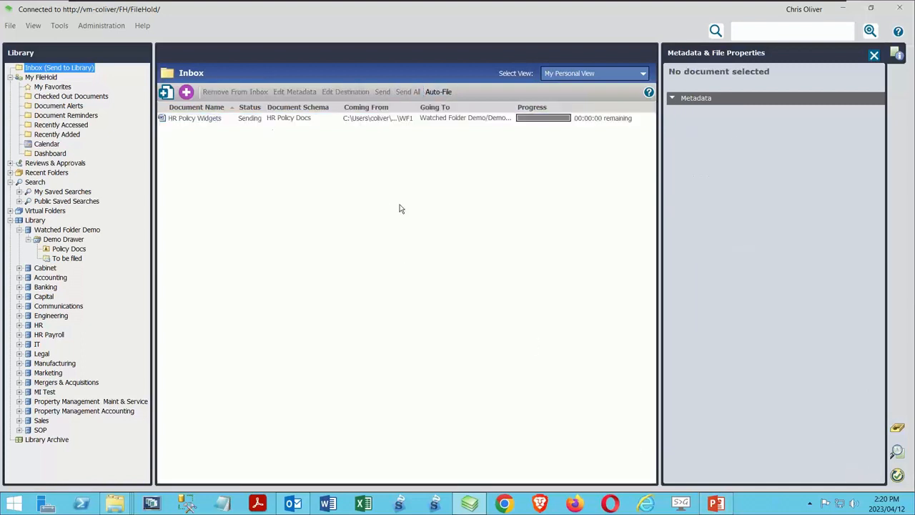
{"action": "left_click", "coordinate": [58, 251]}
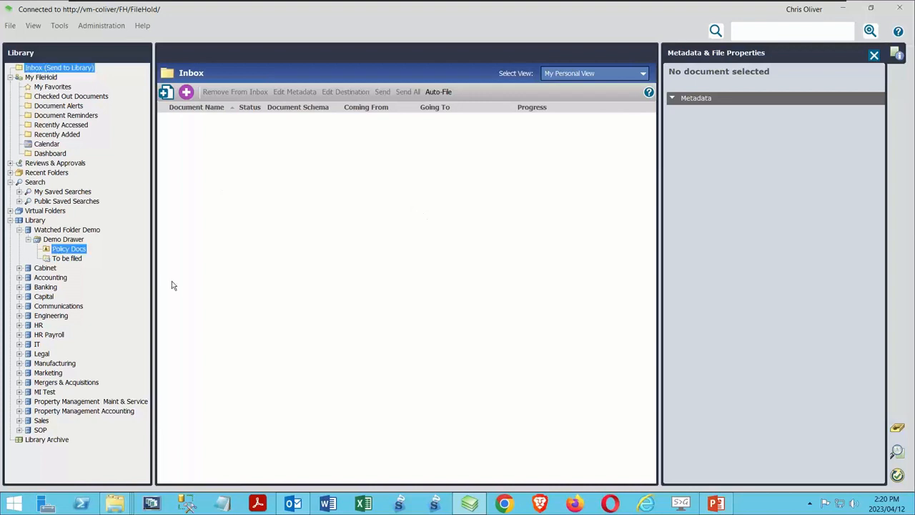
{"action": "left_click", "coordinate": [207, 119]}
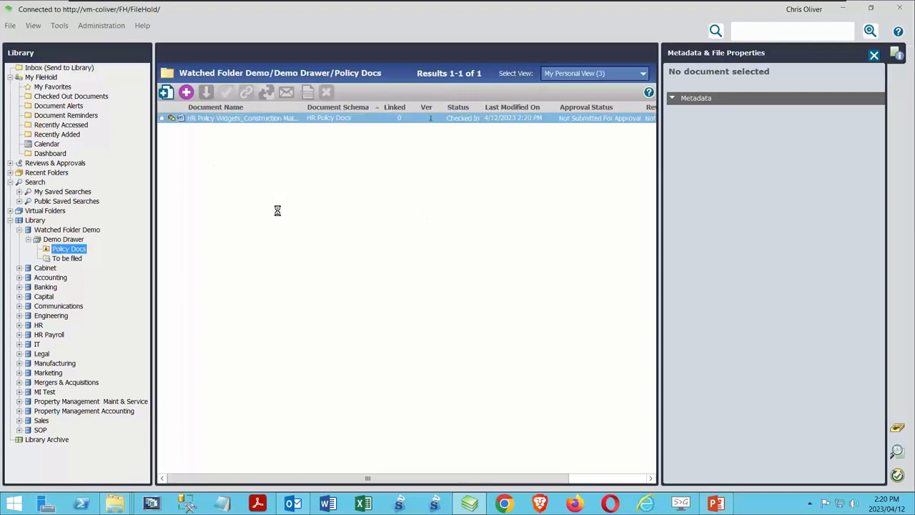